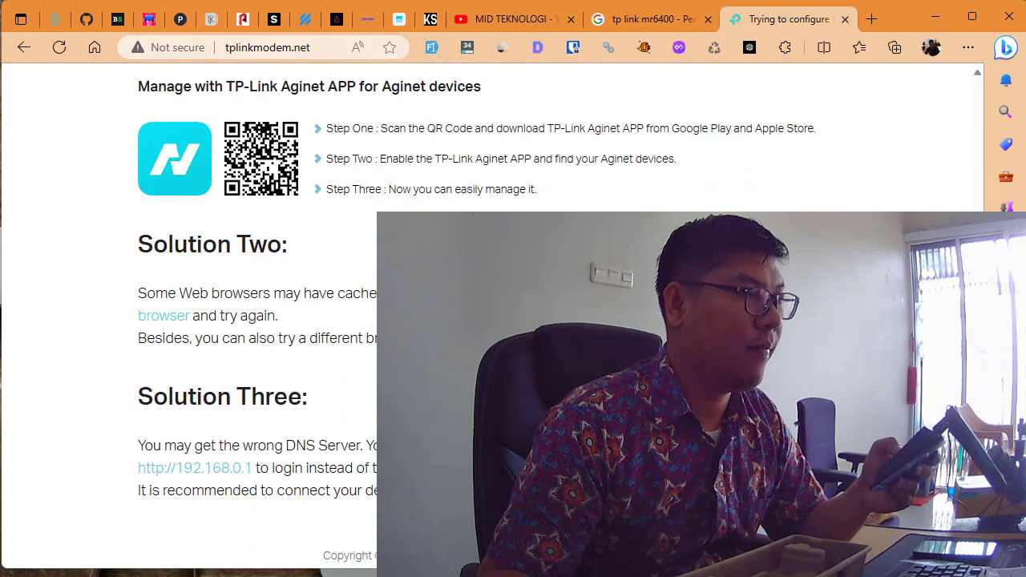
{"action": "scroll", "coordinate": [481, 320], "scroll_direction": "up", "scroll_amount": 1}
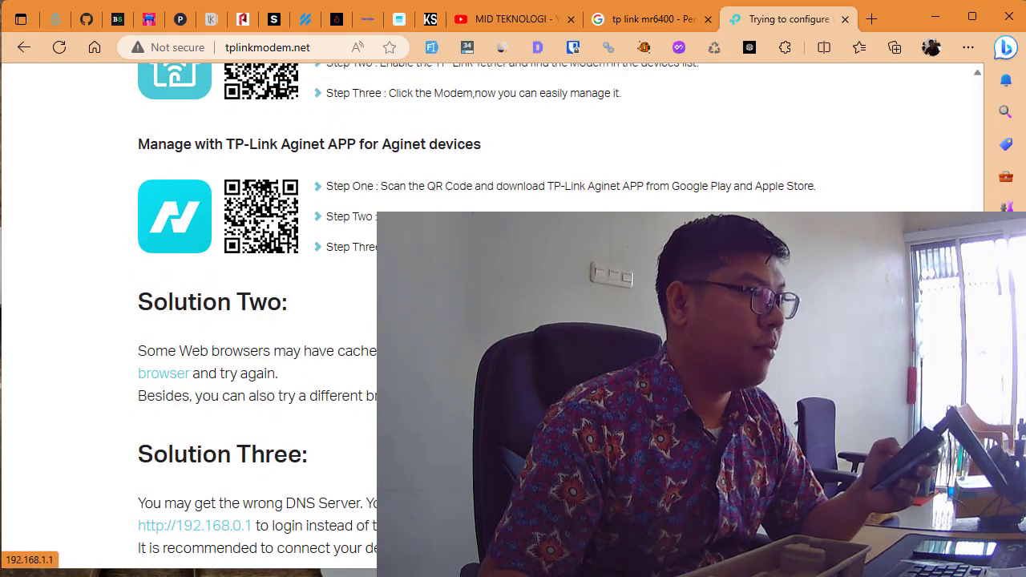
{"action": "scroll", "coordinate": [61, 165], "scroll_direction": "up", "scroll_amount": 3}
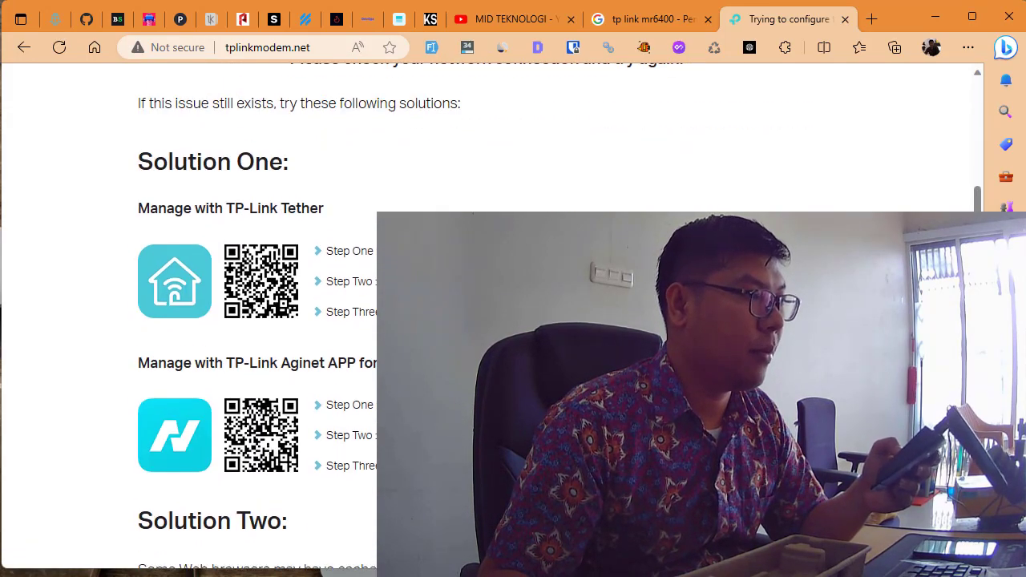
{"action": "scroll", "coordinate": [60, 164], "scroll_direction": "down", "scroll_amount": 1}
{"action": "left_click_drag", "start_coordinate": [173, 141], "coordinate": [393, 143]}
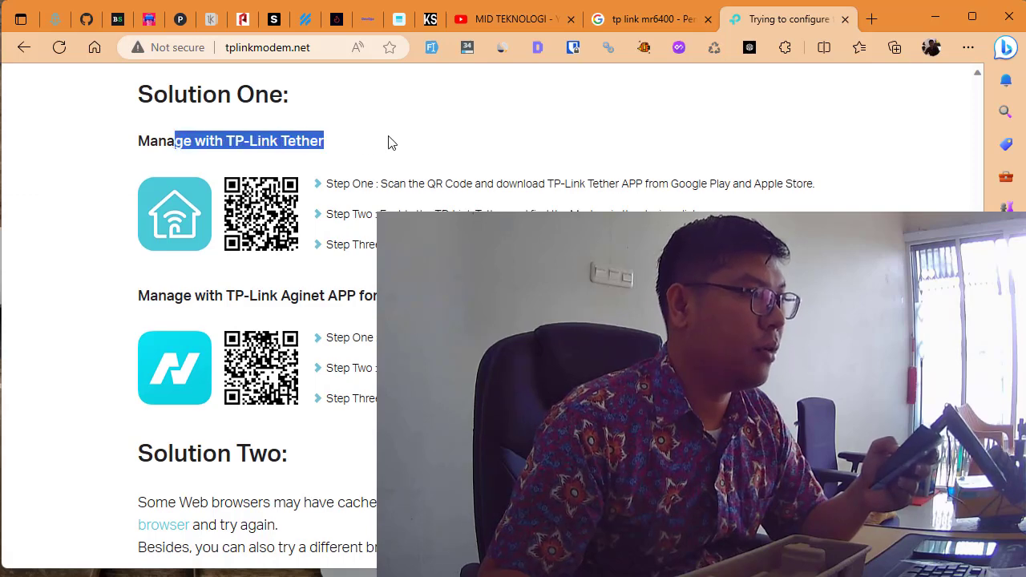
{"action": "left_click", "coordinate": [403, 153]}
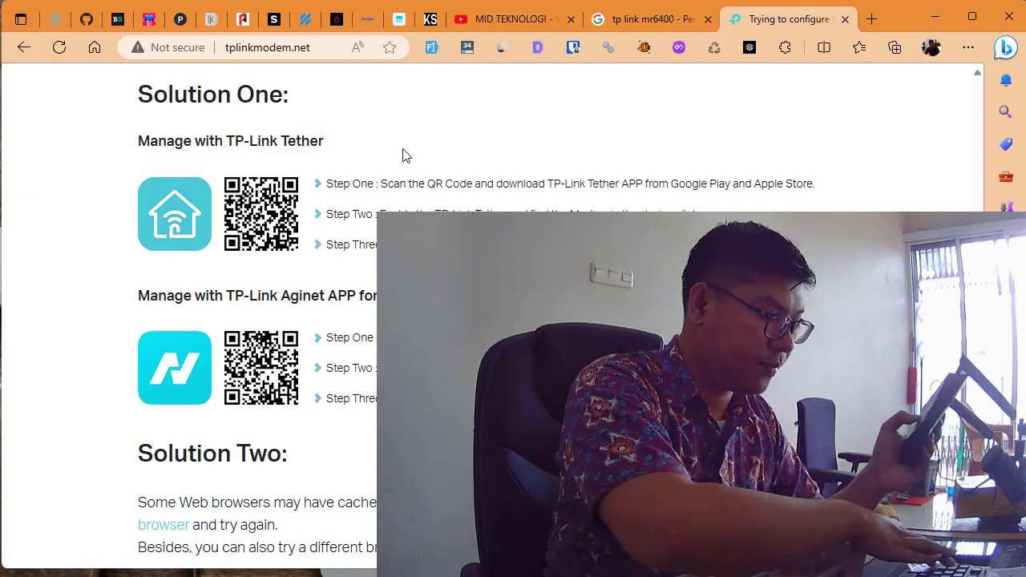
{"action": "key", "text": "F5"}
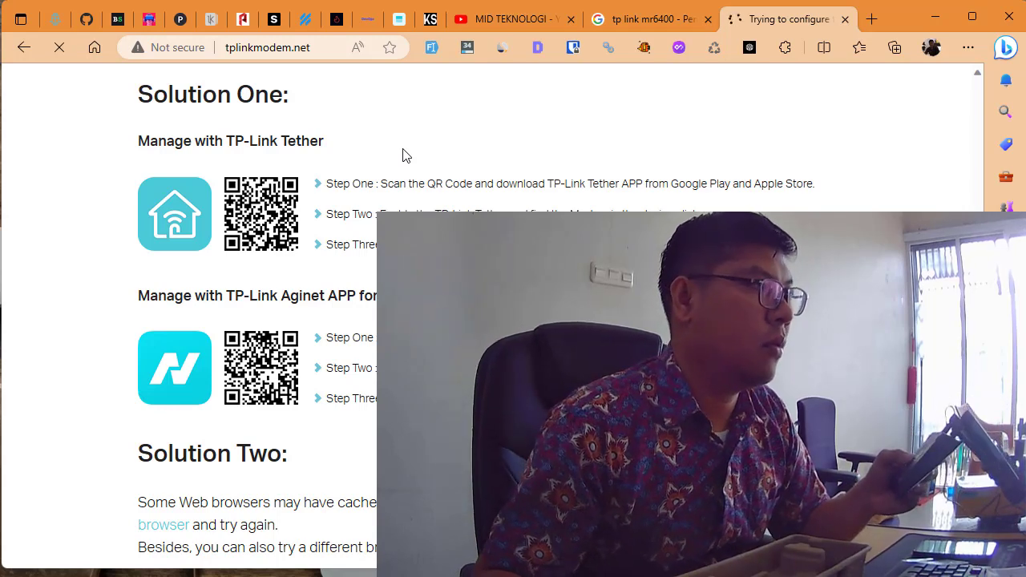
{"action": "scroll", "coordinate": [404, 155], "scroll_direction": "down", "scroll_amount": 3}
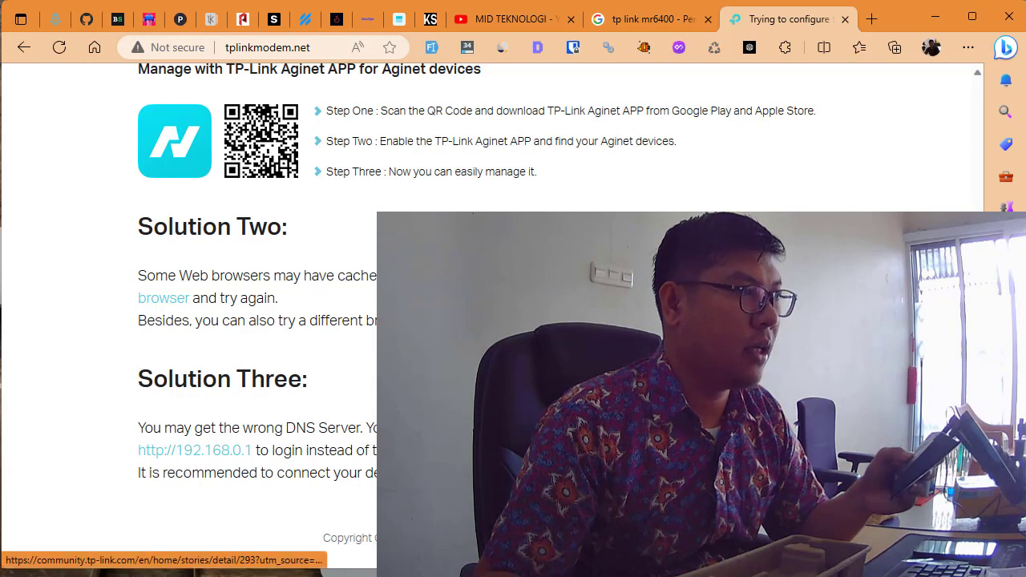
{"action": "left_click", "coordinate": [305, 54]}
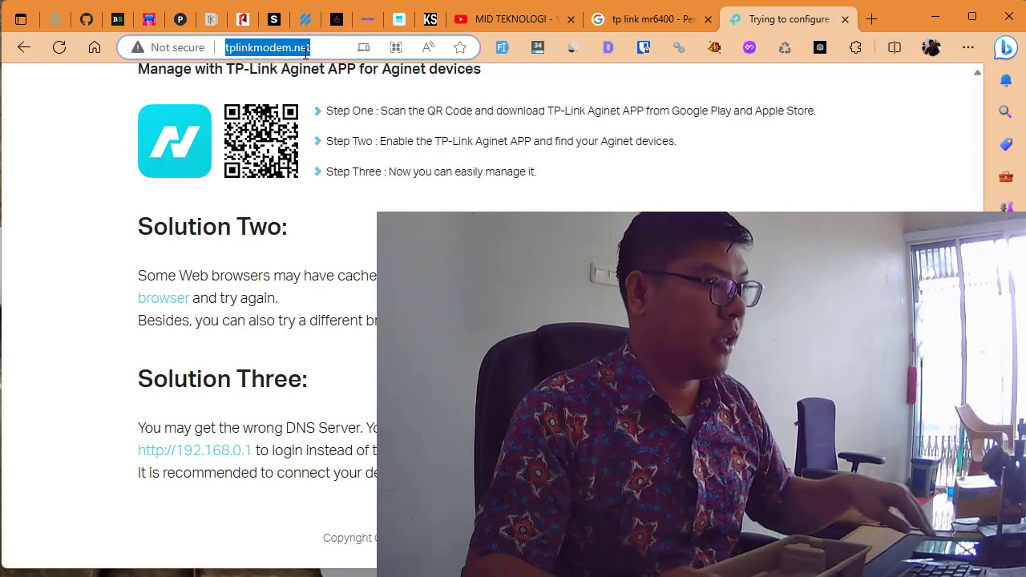
{"action": "key", "text": "ctrl+f"}
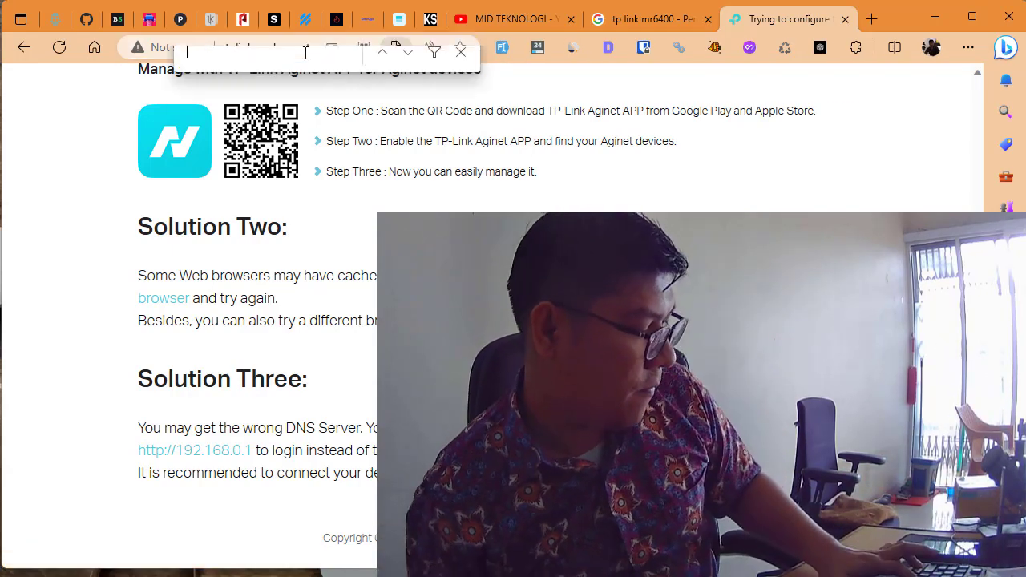
{"action": "left_click", "coordinate": [305, 53]}
{"action": "key", "text": "ctrl+c"}
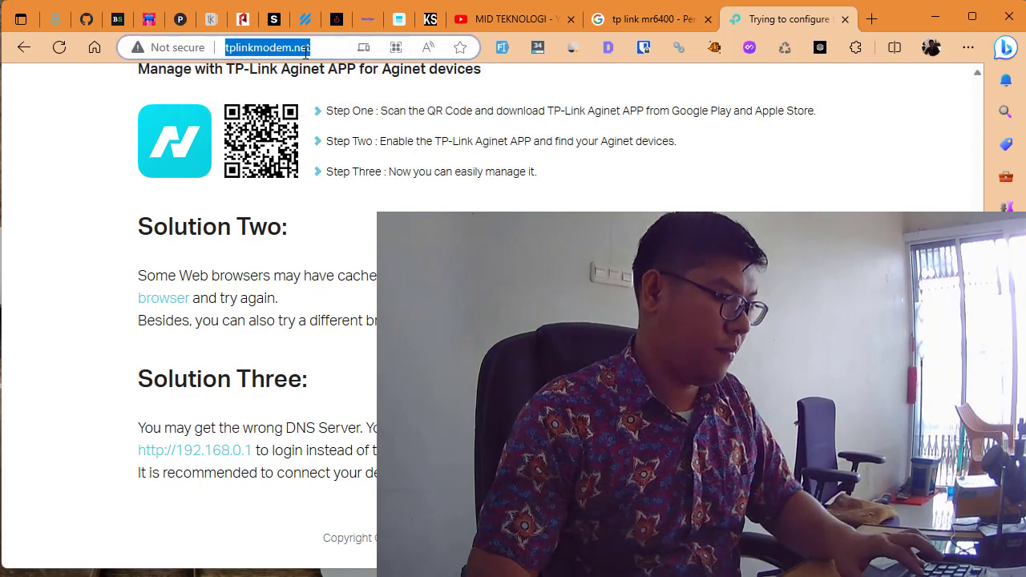
{"action": "key", "text": "super"}
{"action": "type", "text": "bra"}
{"action": "key", "text": "Escape"}
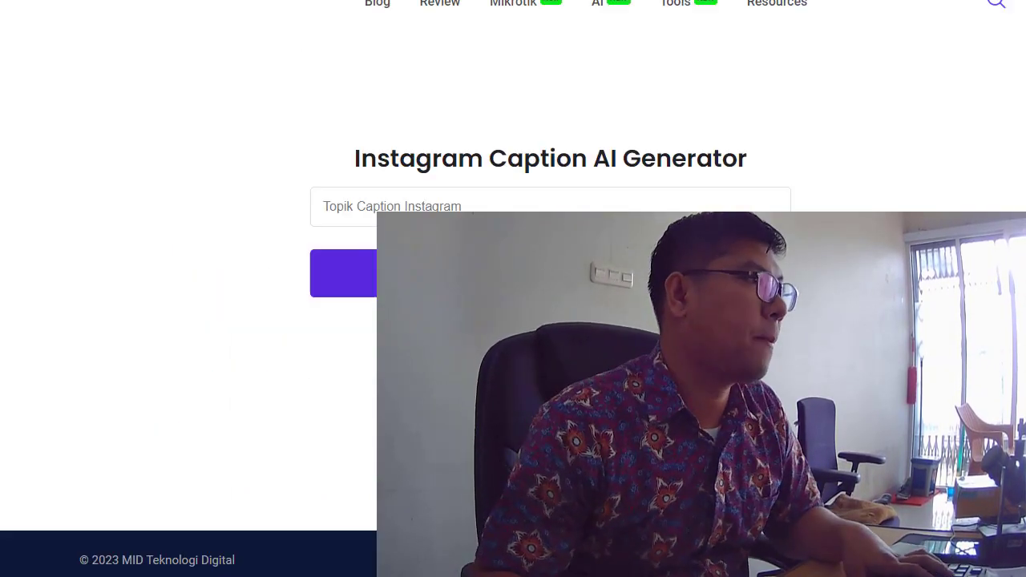
Step: Enter 'kopi pagi hari' as caption text, reposition and widen Brave, and load tplinkmodem.net
{"action": "type", "text": "kopi pagi hari"}
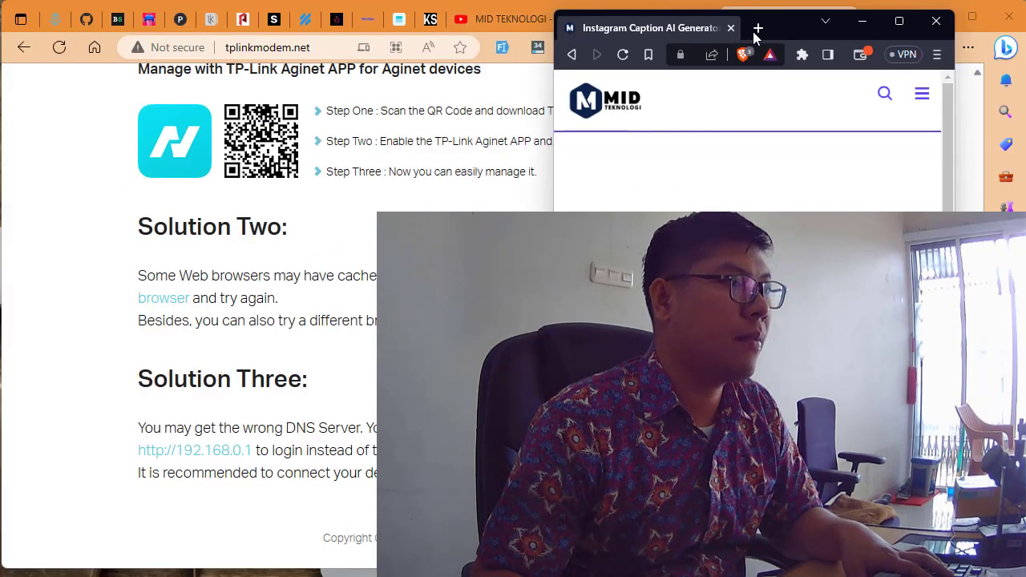
{"action": "left_click_drag", "start_coordinate": [777, 30], "coordinate": [247, 18]}
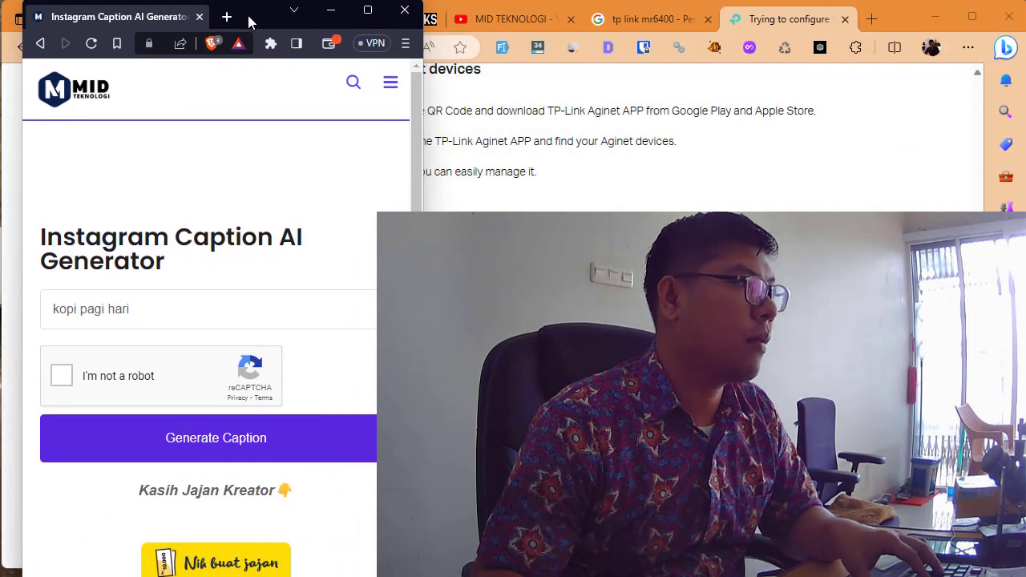
{"action": "left_click_drag", "start_coordinate": [423, 78], "coordinate": [1006, 78]}
{"action": "left_click", "coordinate": [443, 44]}
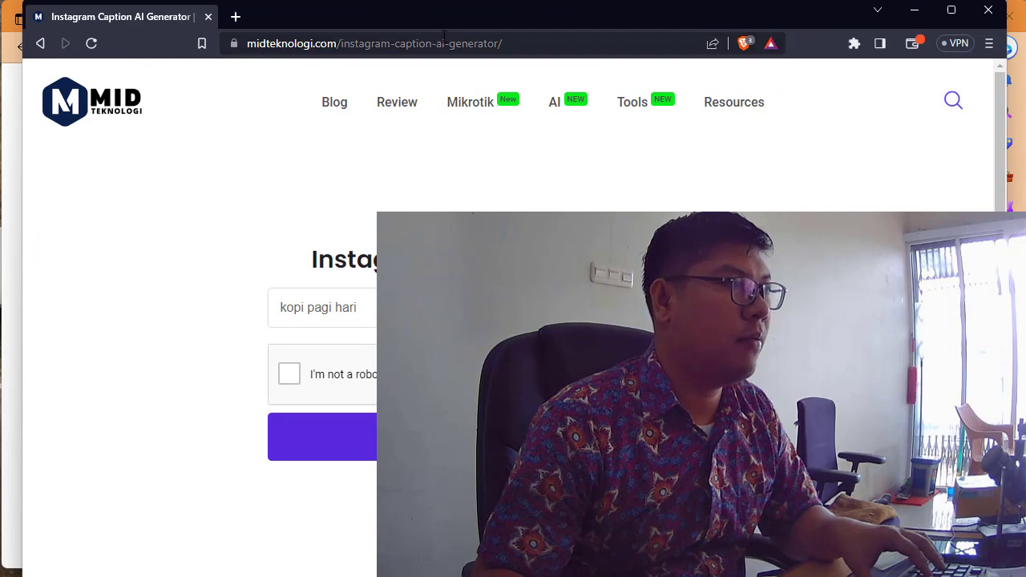
{"action": "key", "text": "ctrl+v"}
{"action": "key", "text": "Return"}
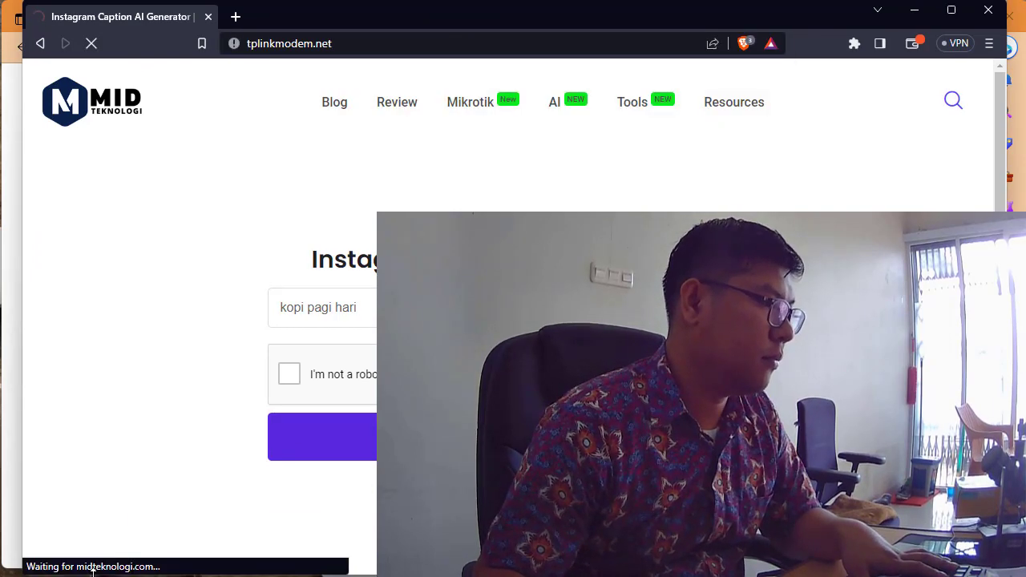
Step: Widen the window further, scroll the troubleshooting page, and replace its tab with a fresh one
{"action": "left_click_drag", "start_coordinate": [23, 353], "coordinate": [0, 353]}
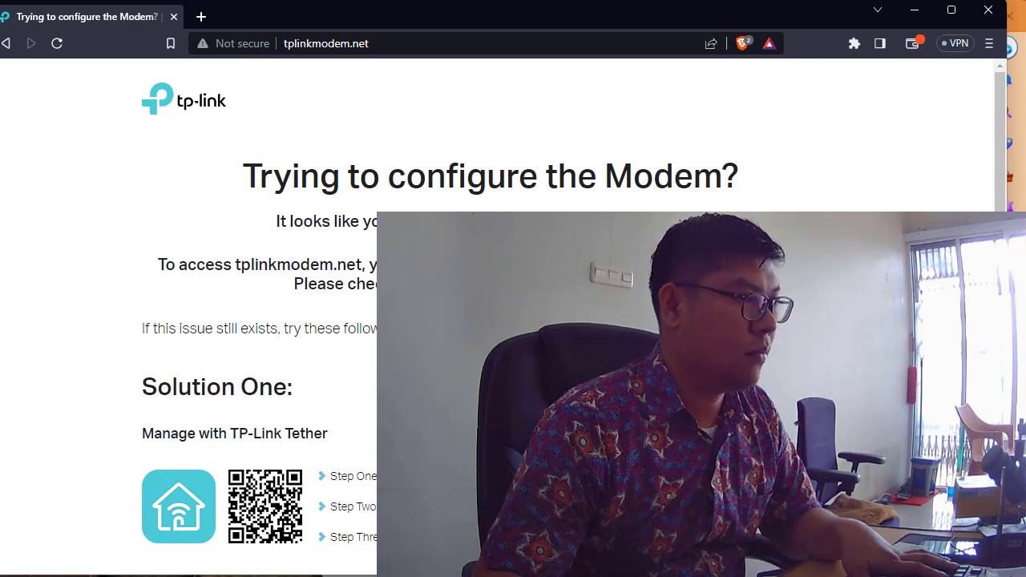
{"action": "scroll", "coordinate": [513, 321], "scroll_direction": "down", "scroll_amount": 4}
{"action": "scroll", "coordinate": [513, 321], "scroll_direction": "down", "scroll_amount": 2}
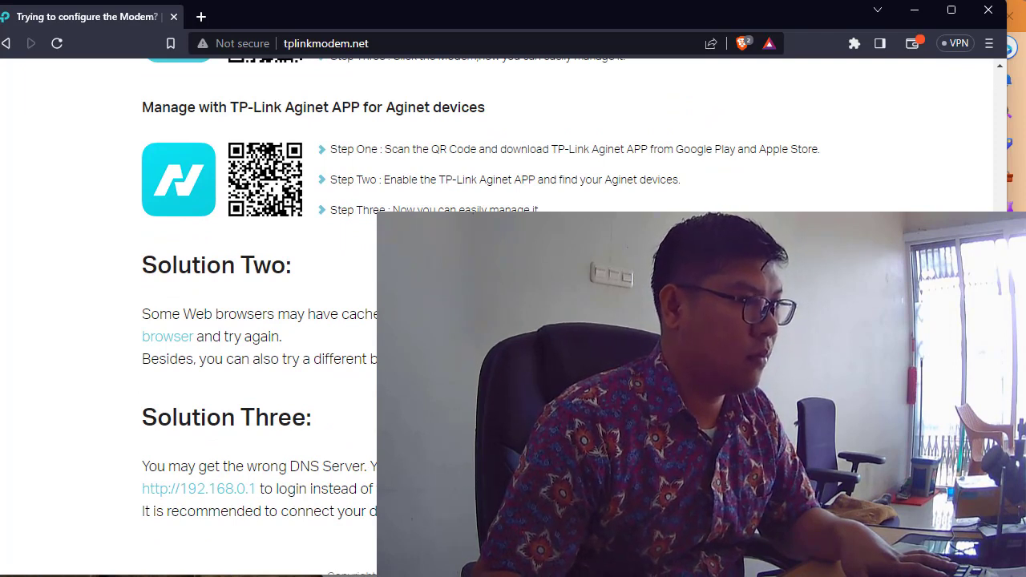
{"action": "left_click", "coordinate": [199, 488]}
{"action": "left_click", "coordinate": [171, 19]}
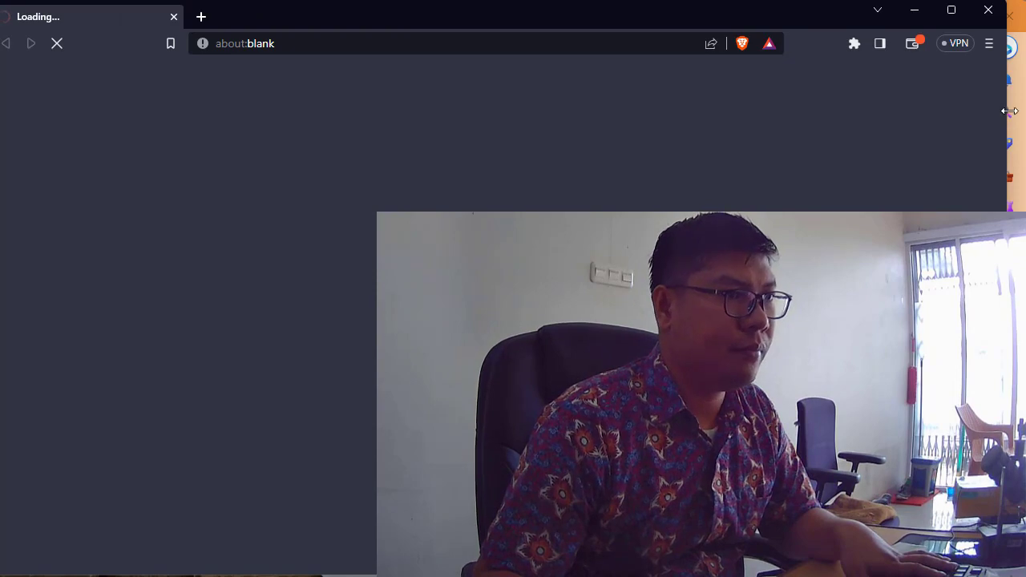
Step: Follow the 192.168.0.1 link, move to the TL-MR100 tab at 192.168.1.1, and close the refused tab
{"action": "scroll", "coordinate": [977, 177], "scroll_direction": "down", "scroll_amount": 5}
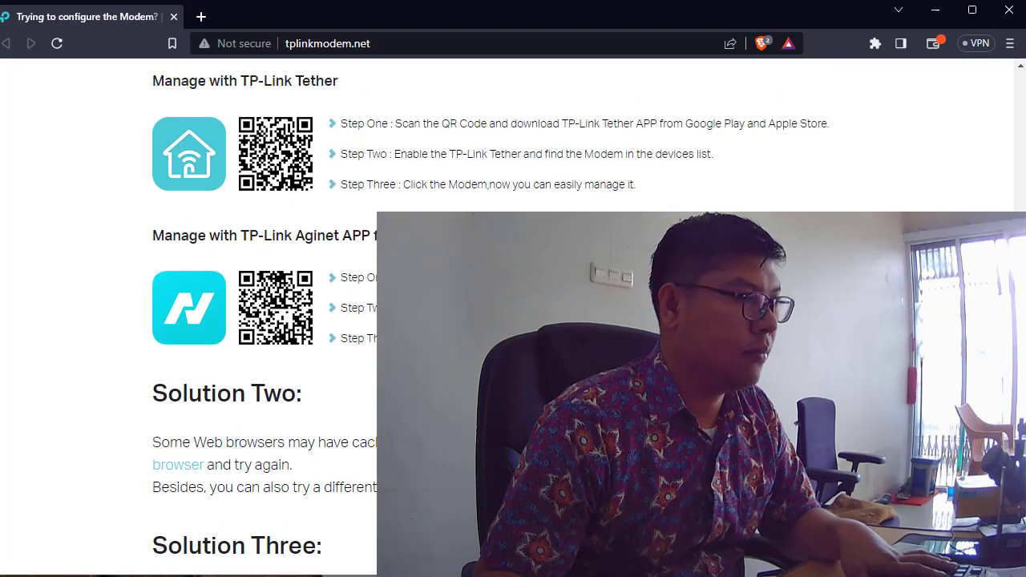
{"action": "left_click", "coordinate": [238, 461]}
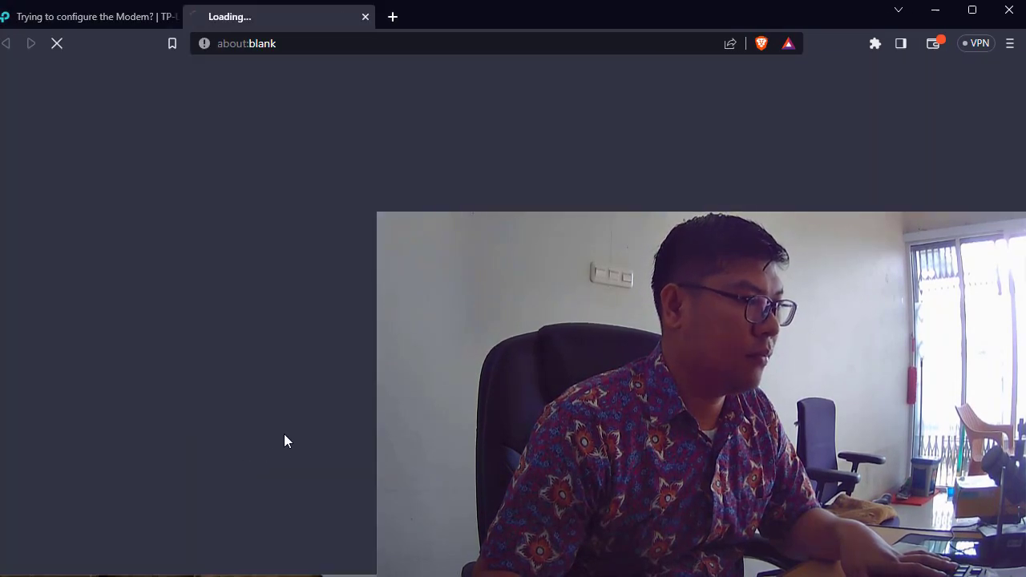
{"action": "left_click", "coordinate": [86, 16]}
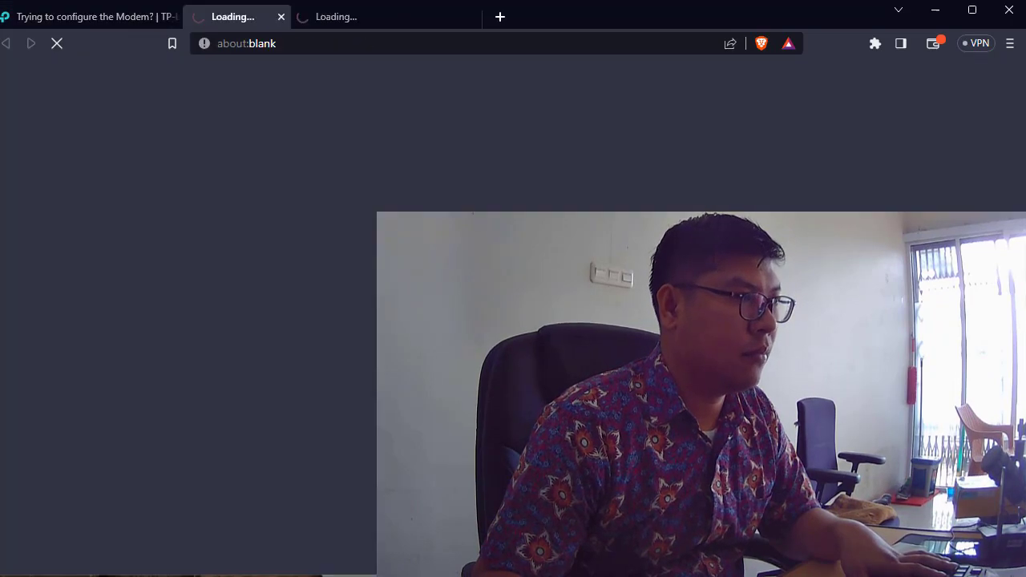
{"action": "left_click", "coordinate": [421, 43]}
{"action": "left_click", "coordinate": [439, 20]}
{"action": "left_click", "coordinate": [441, 43]}
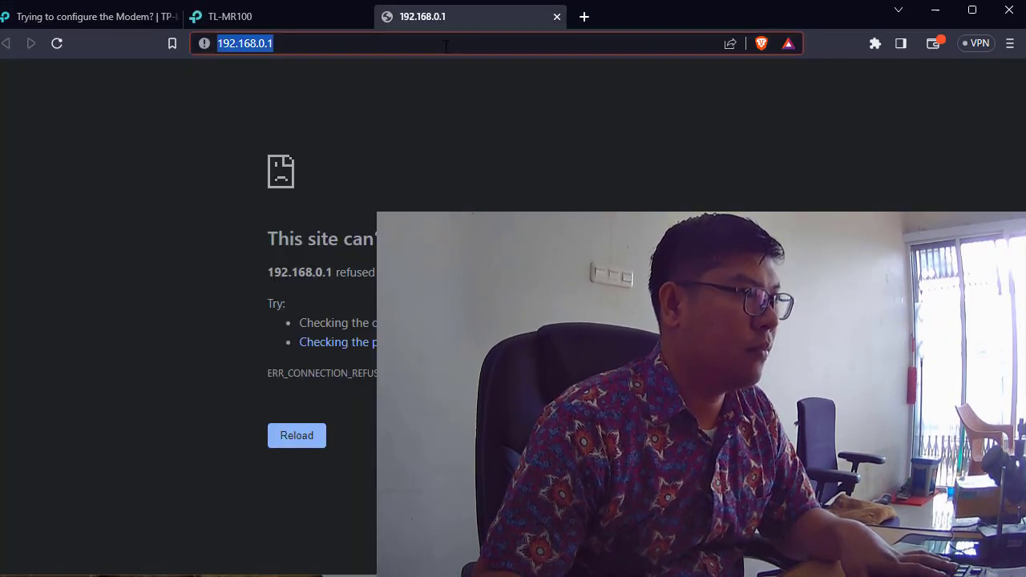
{"action": "left_click", "coordinate": [288, 22]}
{"action": "left_click", "coordinate": [557, 17]}
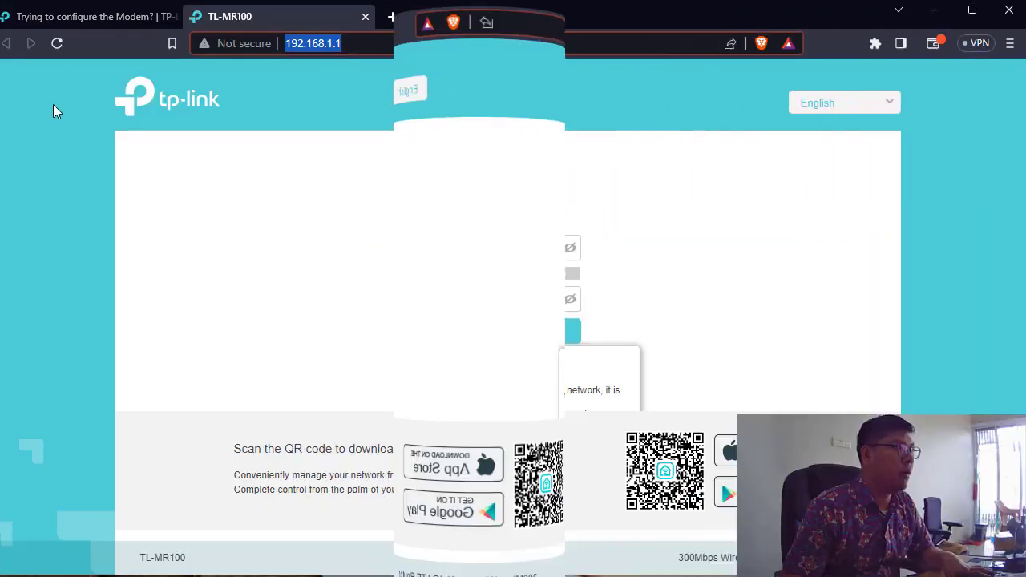
{"action": "left_click", "coordinate": [354, 49]}
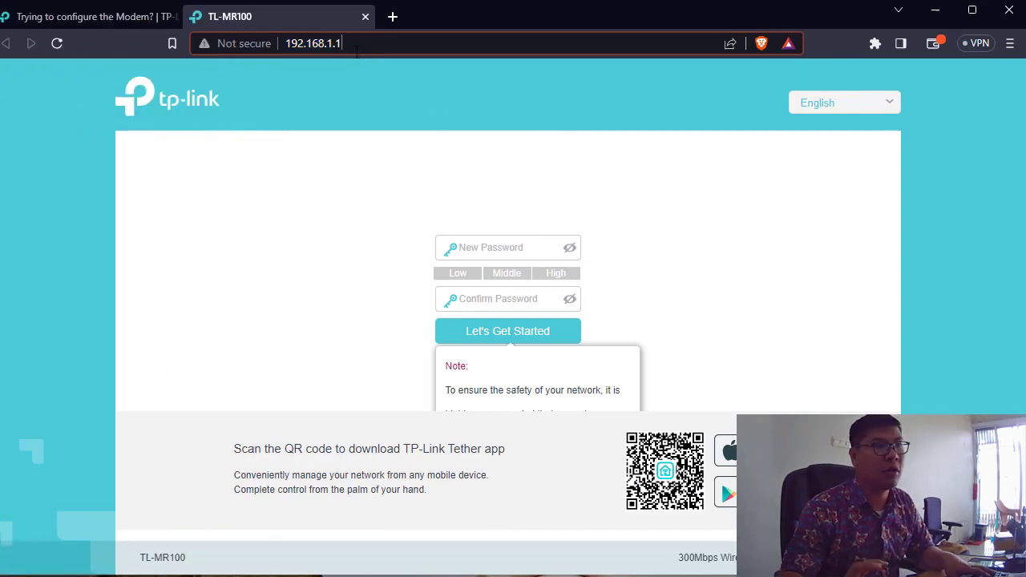
Step: Enter a new admin password, confirm it in the second field, and submit it
{"action": "left_click", "coordinate": [485, 247]}
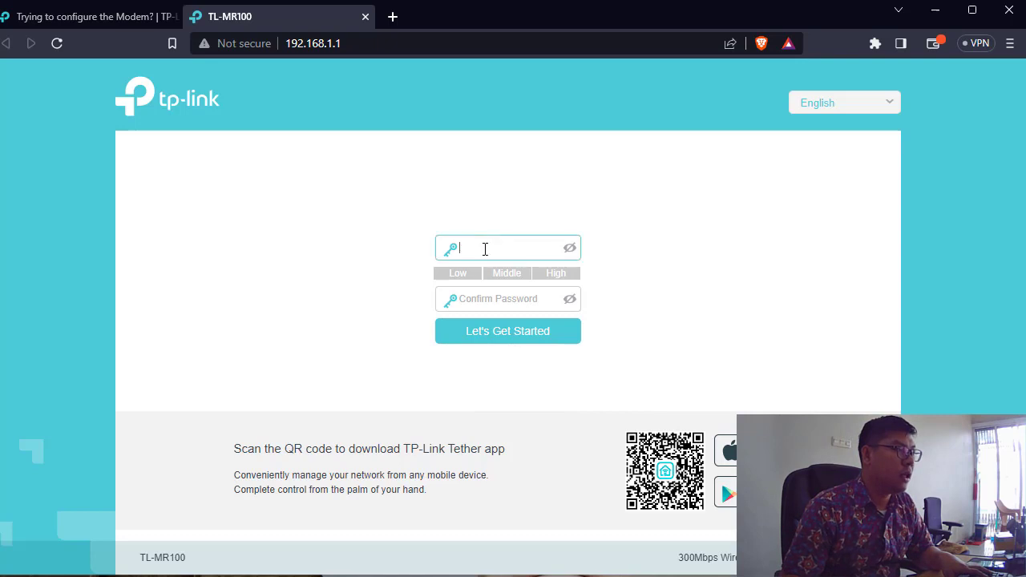
{"action": "left_click", "coordinate": [503, 218]}
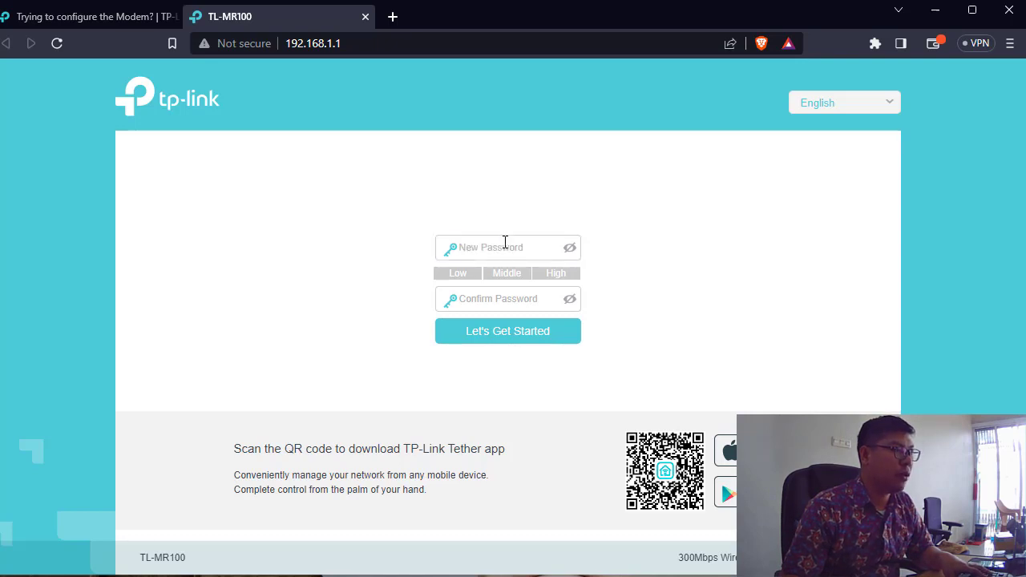
{"action": "left_click", "coordinate": [505, 242]}
{"action": "type", "text": "a"}
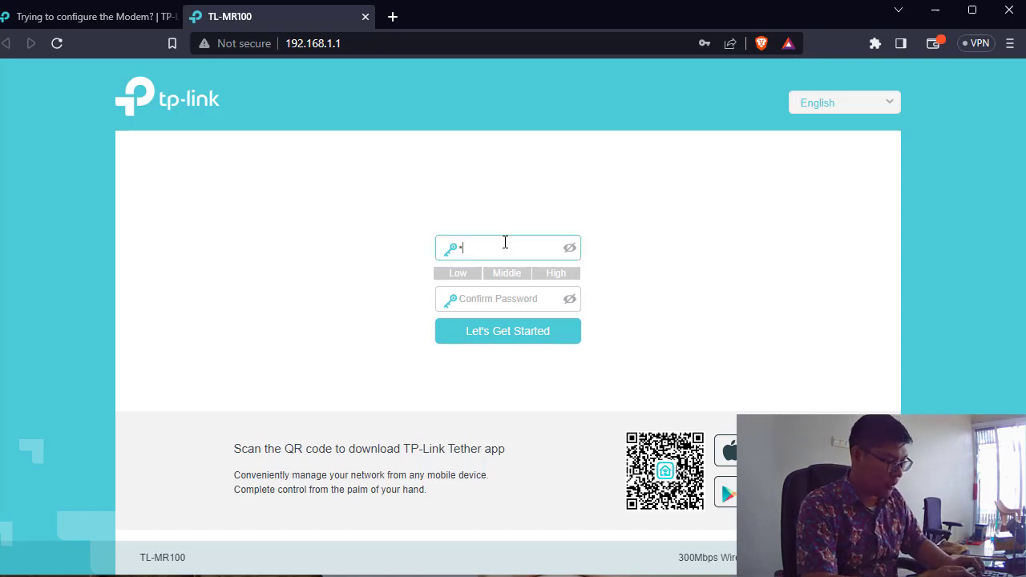
{"action": "type", "text": "•••••••••••"}
{"action": "key", "text": "Tab"}
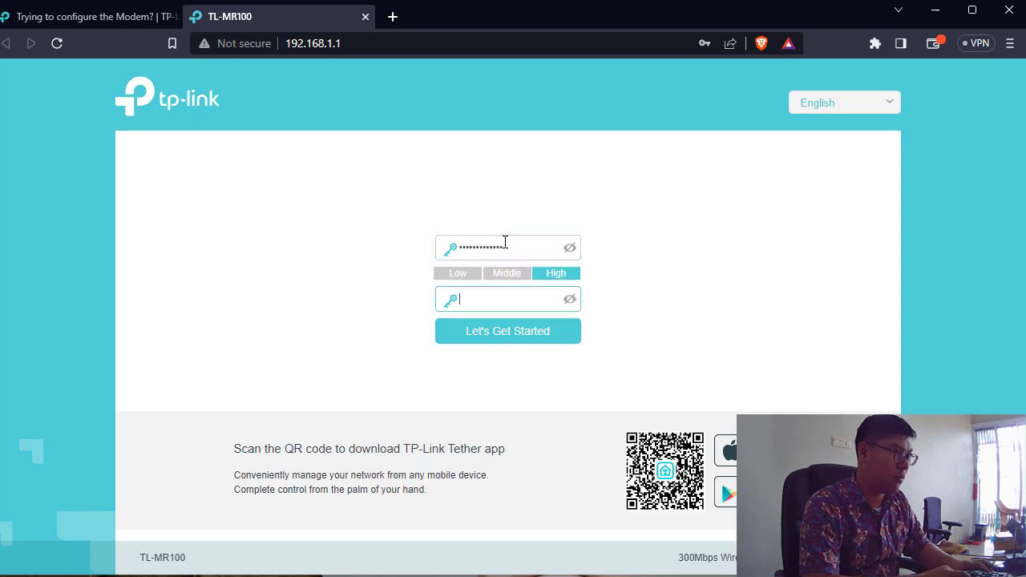
{"action": "type", "text": "••••••••••••"}
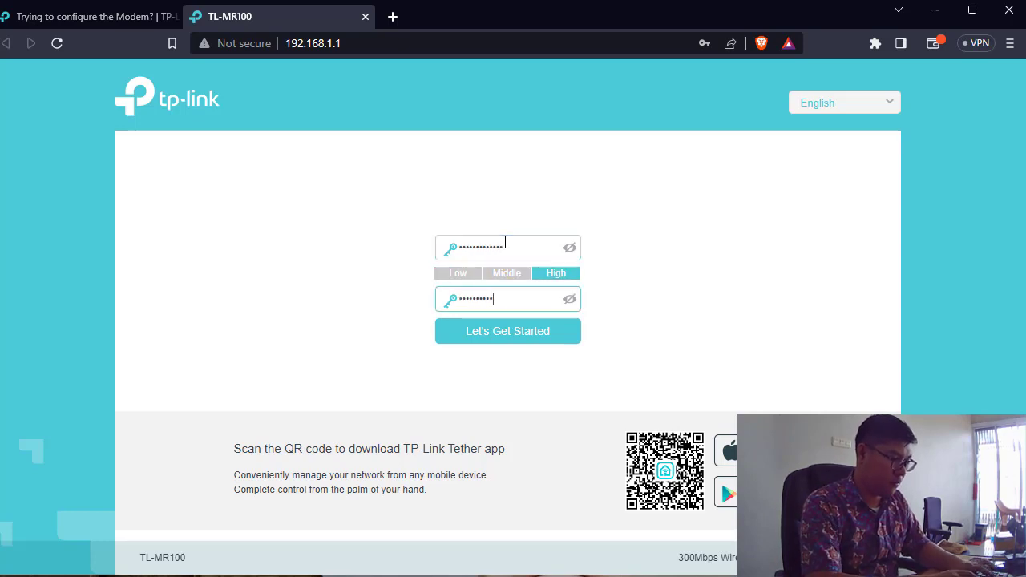
{"action": "key", "text": "Return"}
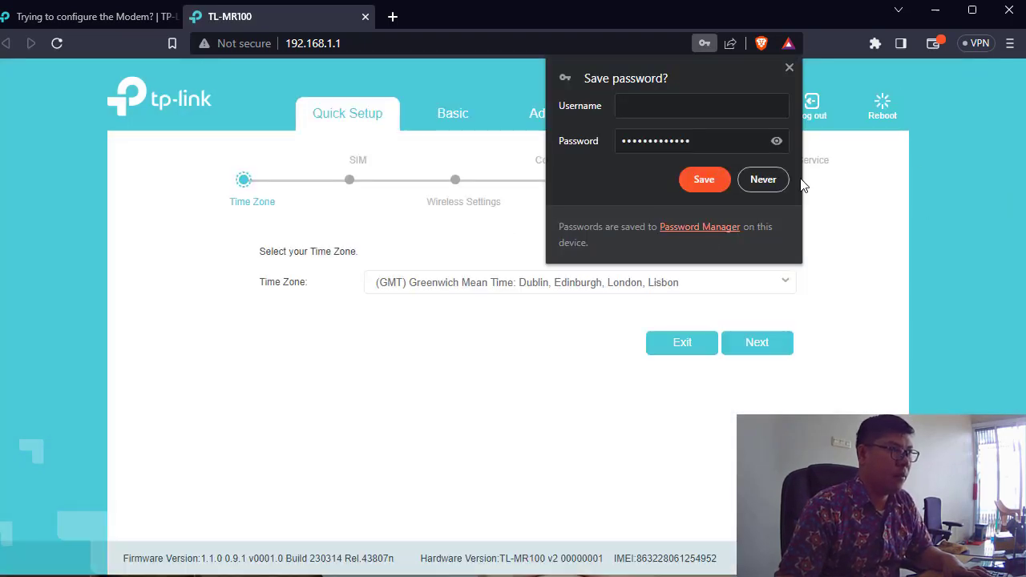
Step: Decline saving the password, set the time zone to GMT+07:00 Bangkok, and pass the SIM step
{"action": "left_click", "coordinate": [781, 180]}
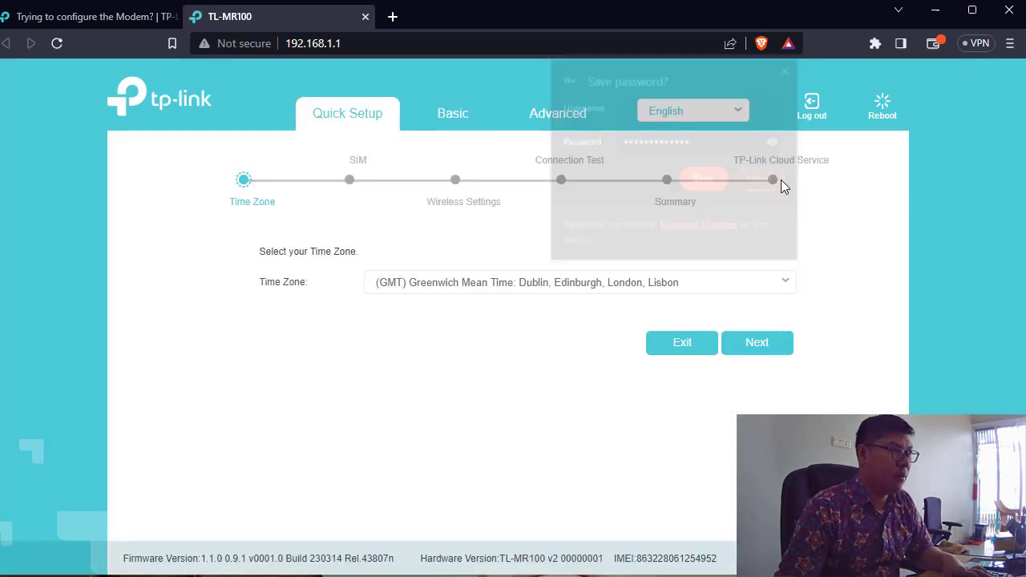
{"action": "left_click", "coordinate": [542, 285]}
{"action": "scroll", "coordinate": [553, 409], "scroll_direction": "down", "scroll_amount": 5}
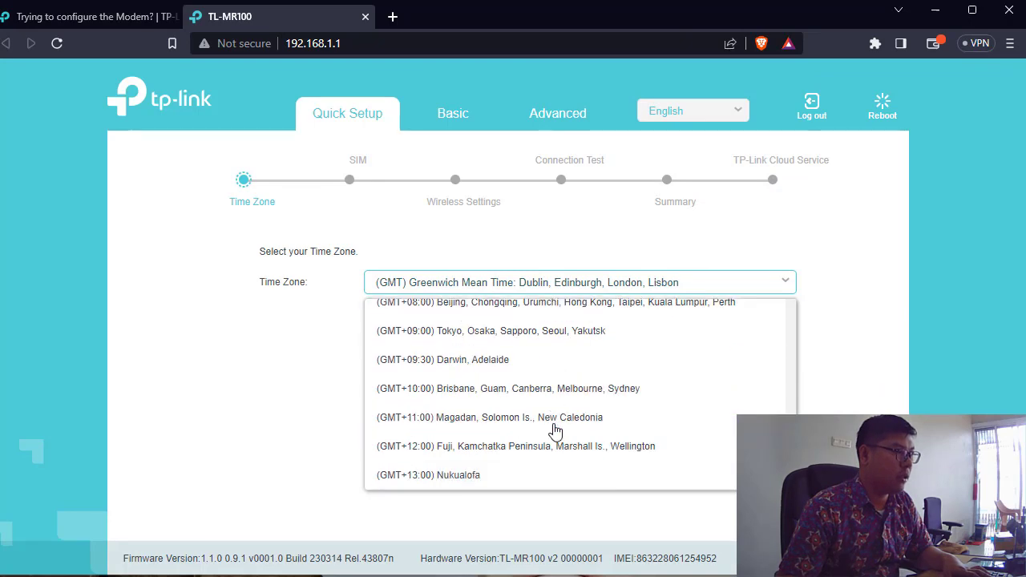
{"action": "scroll", "coordinate": [554, 429], "scroll_direction": "up", "scroll_amount": 2}
{"action": "scroll", "coordinate": [553, 429], "scroll_direction": "down", "scroll_amount": 2}
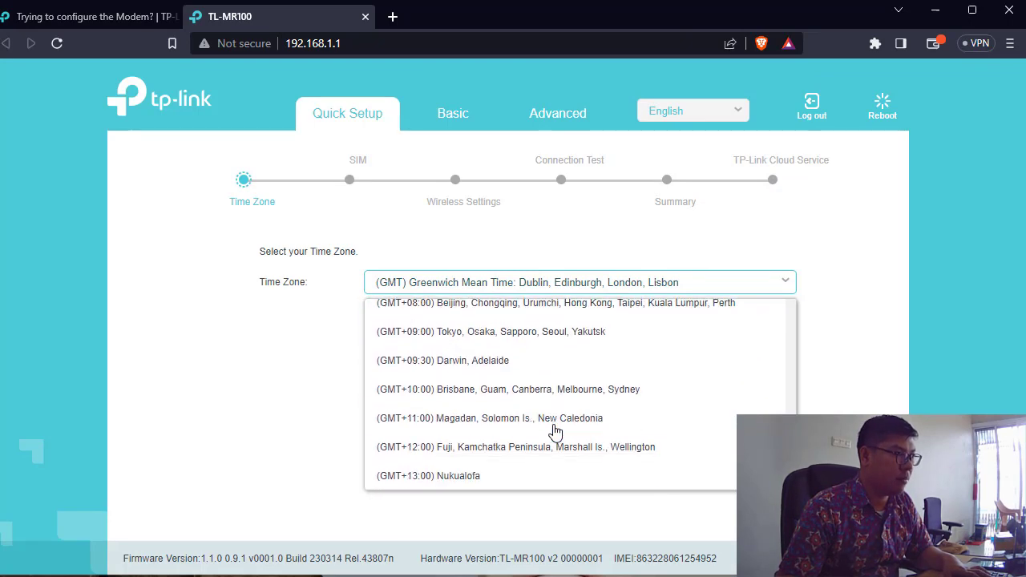
{"action": "scroll", "coordinate": [476, 348], "scroll_direction": "up", "scroll_amount": 1}
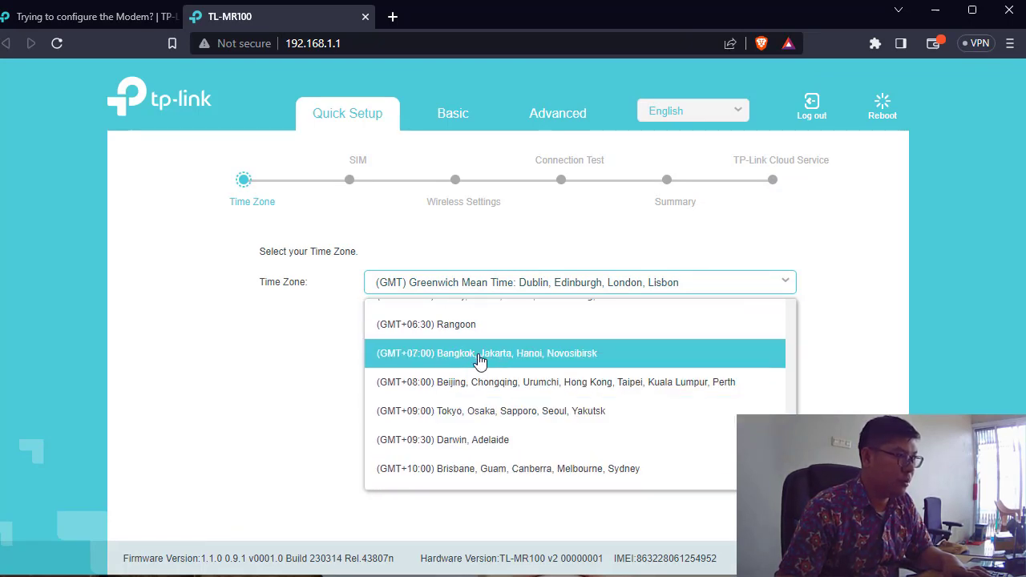
{"action": "left_click", "coordinate": [476, 351]}
{"action": "left_click", "coordinate": [768, 351]}
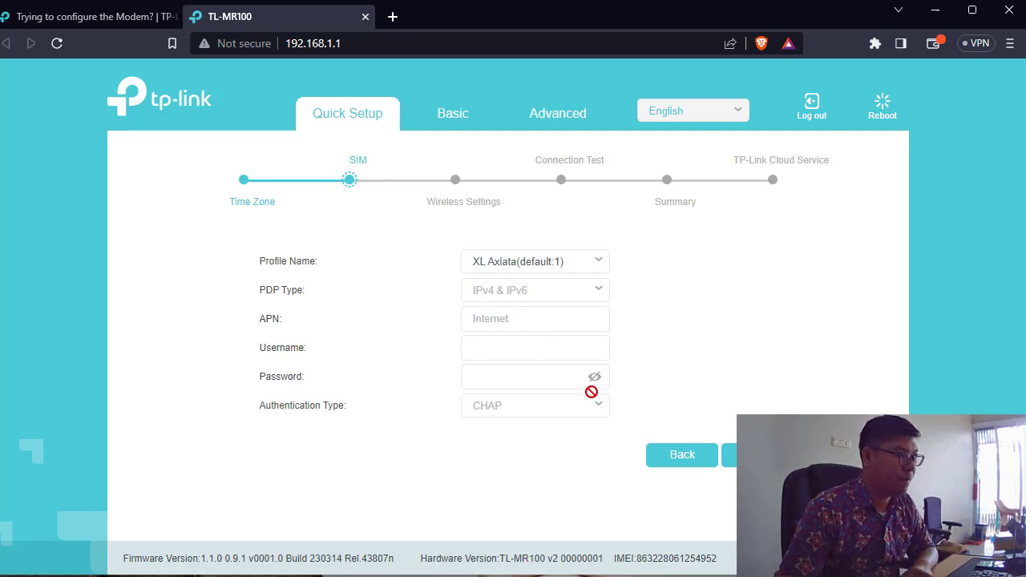
{"action": "left_click", "coordinate": [731, 454]}
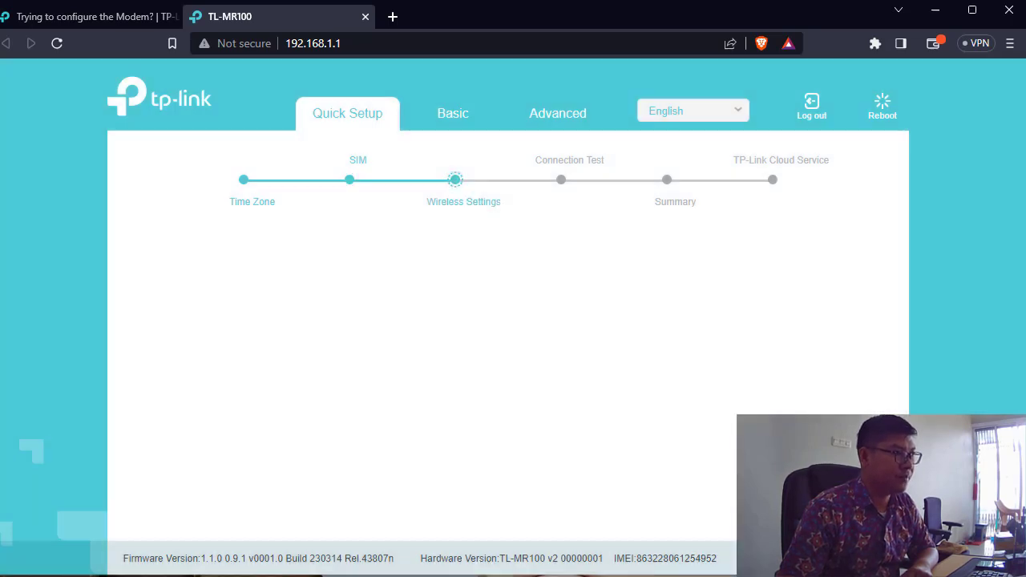
Step: Rename the 2.4GHz network from TP-Link_5ACA to MID and start entering a new Wi-Fi password
{"action": "left_click", "coordinate": [547, 311]}
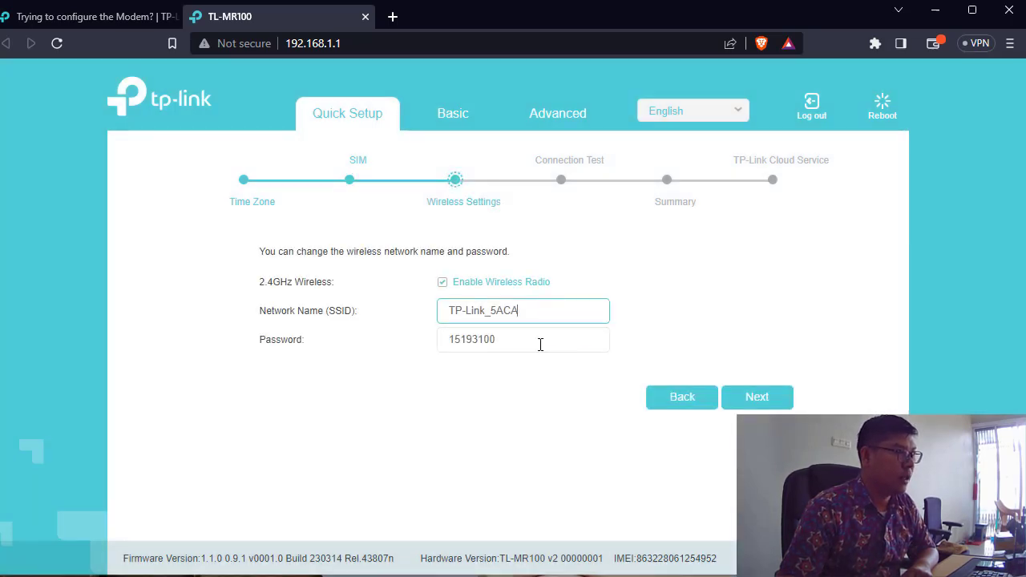
{"action": "left_click", "coordinate": [540, 344]}
{"action": "left_click", "coordinate": [552, 312]}
{"action": "double_click", "coordinate": [553, 310]}
{"action": "triple_click", "coordinate": [553, 310]}
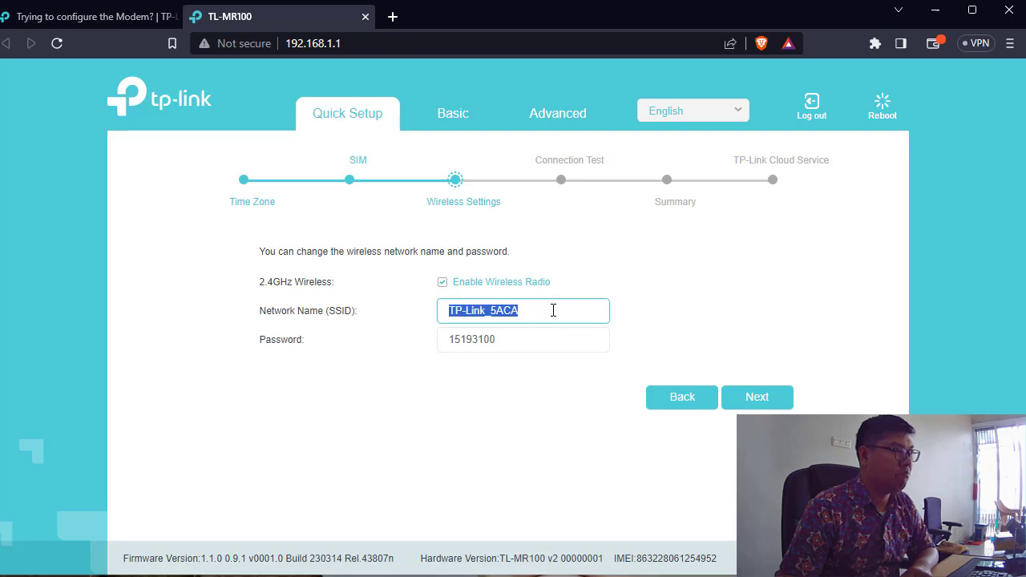
{"action": "type", "text": "MID"}
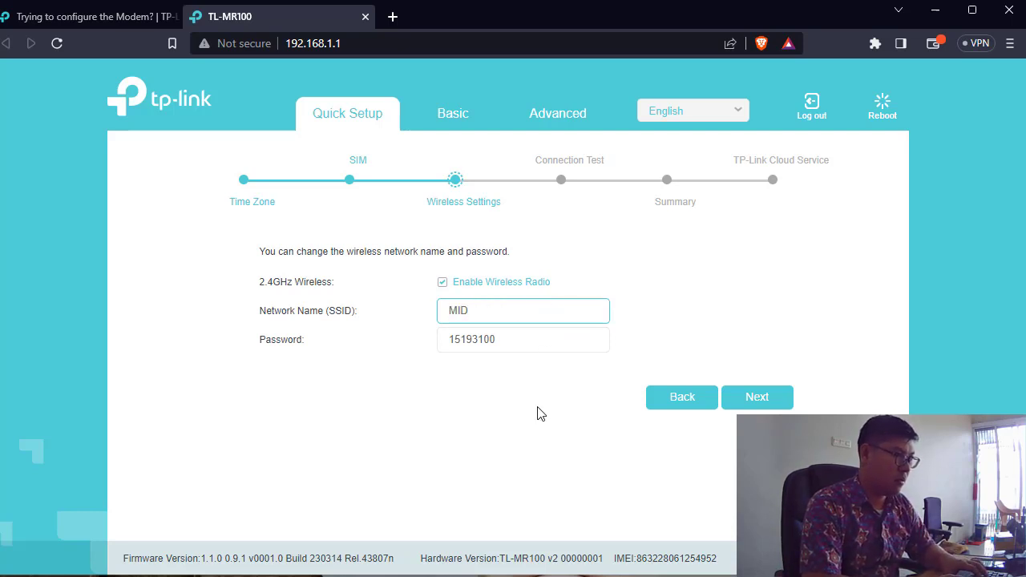
{"action": "key", "text": "Tab"}
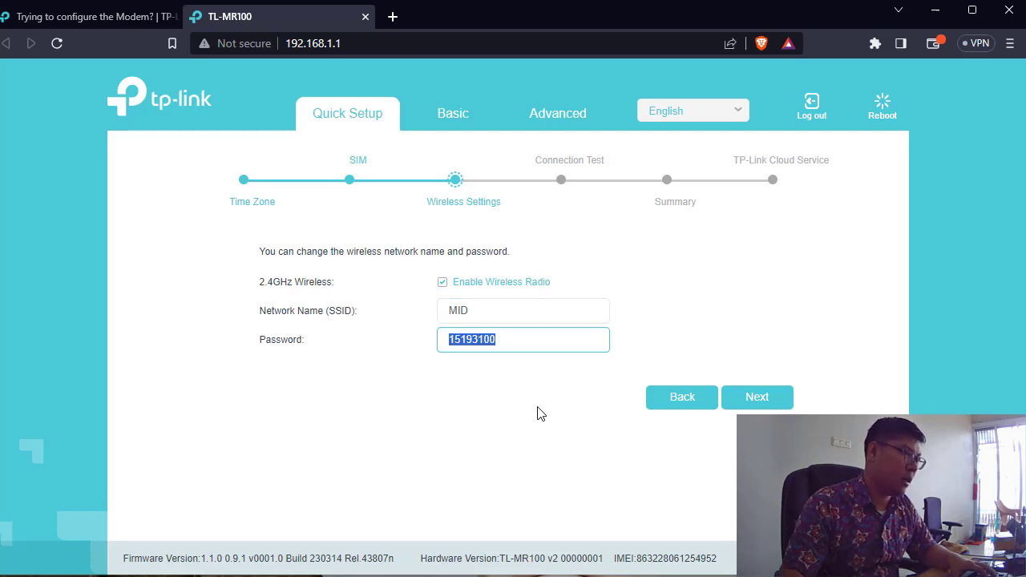
{"action": "double_click", "coordinate": [527, 350]}
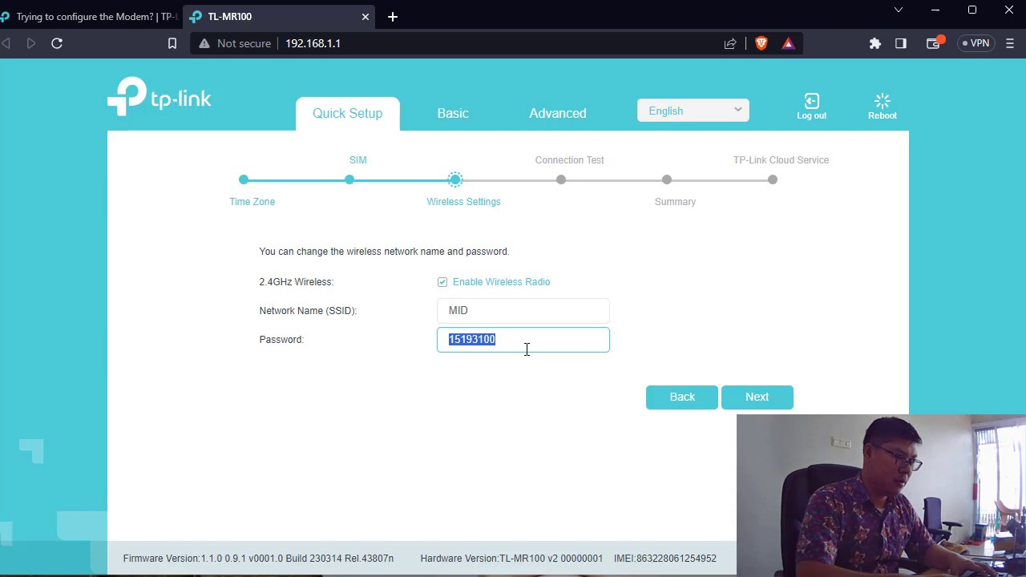
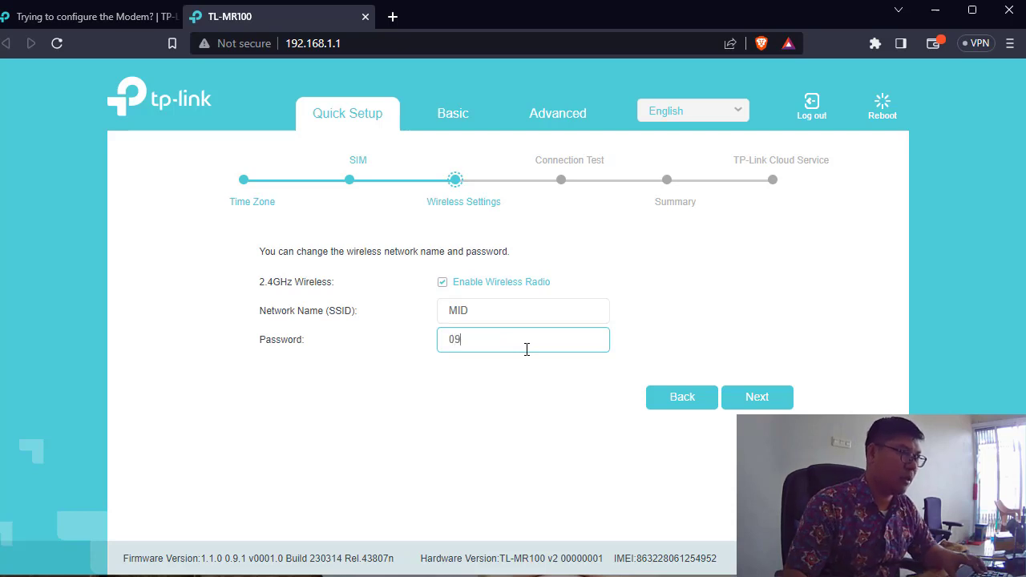
{"action": "left_click", "coordinate": [680, 396]}
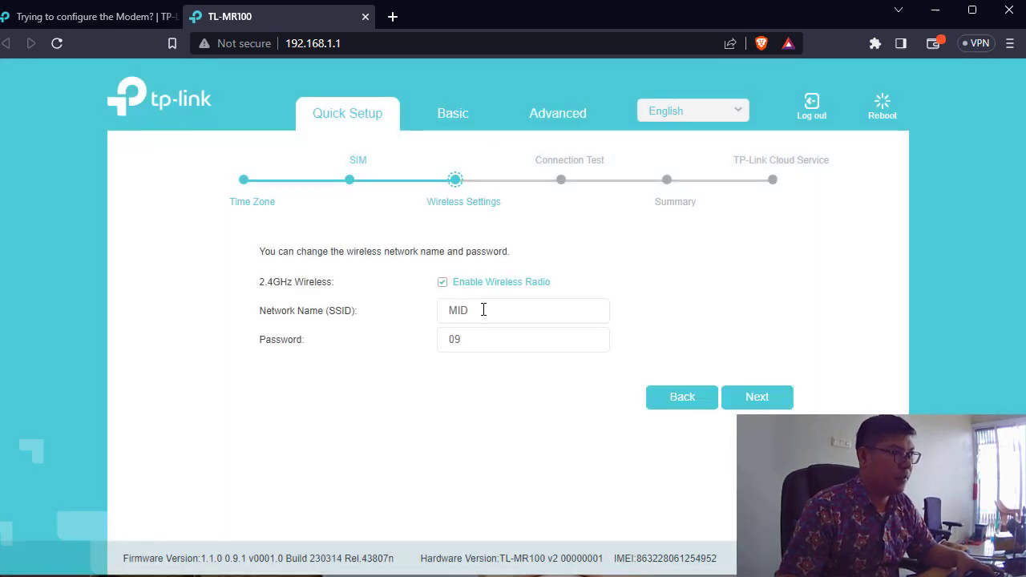
Step: Correct the network name and Wi-Fi password entries, then save the wireless settings
{"action": "left_click_drag", "start_coordinate": [442, 286], "coordinate": [481, 302]}
{"action": "left_click", "coordinate": [480, 309]}
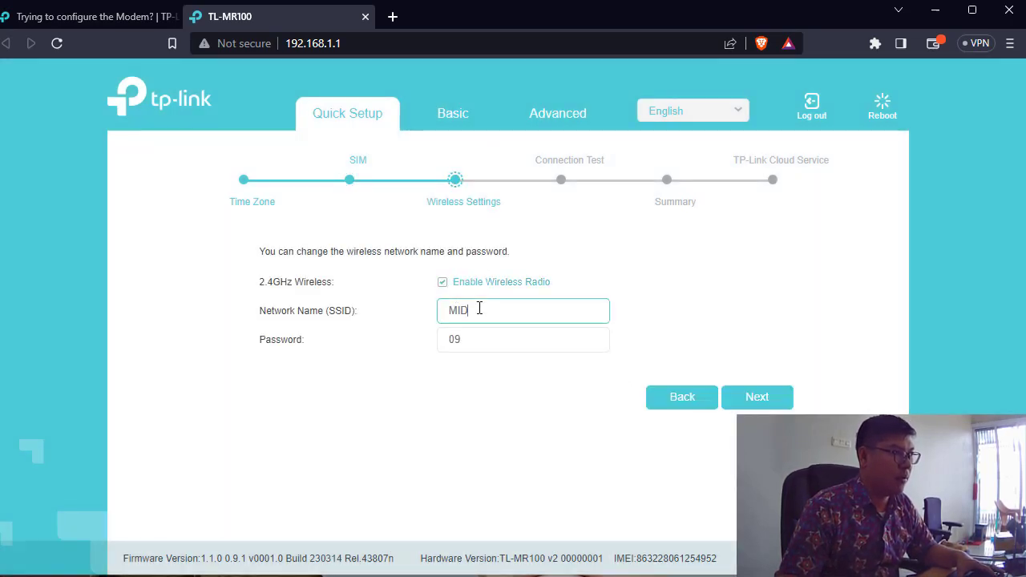
{"action": "double_click", "coordinate": [479, 309]}
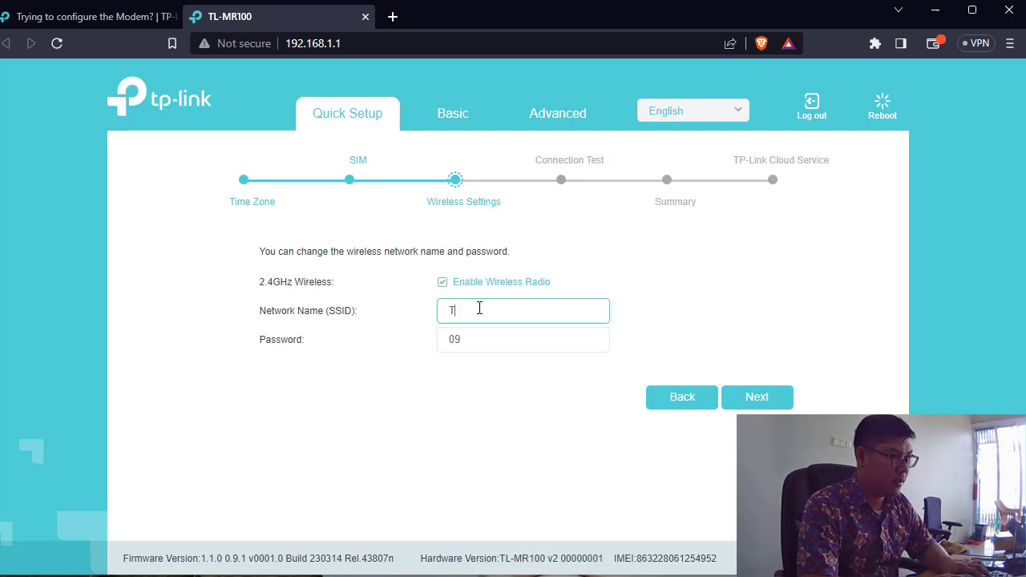
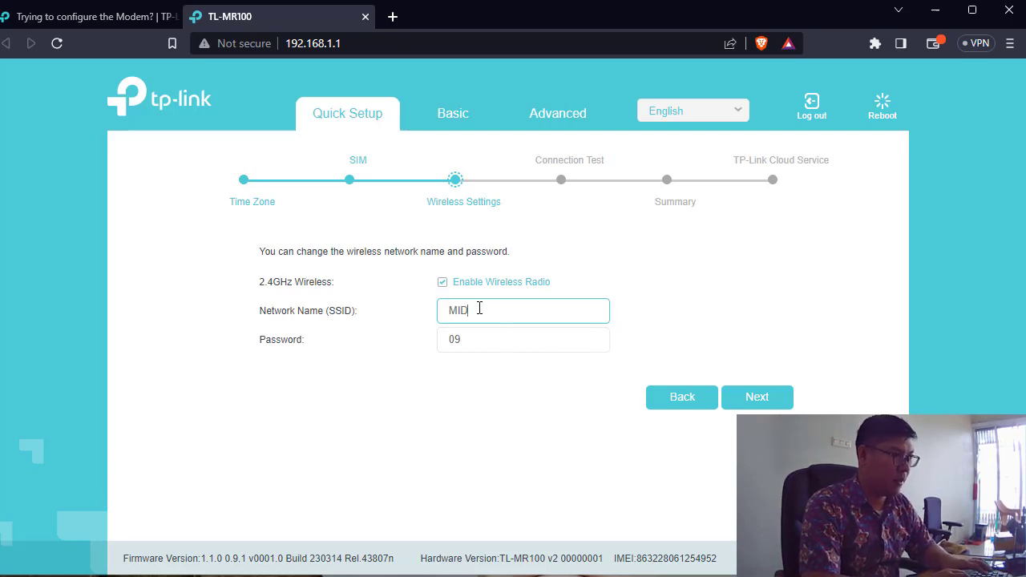
{"action": "key", "text": "Tab"}
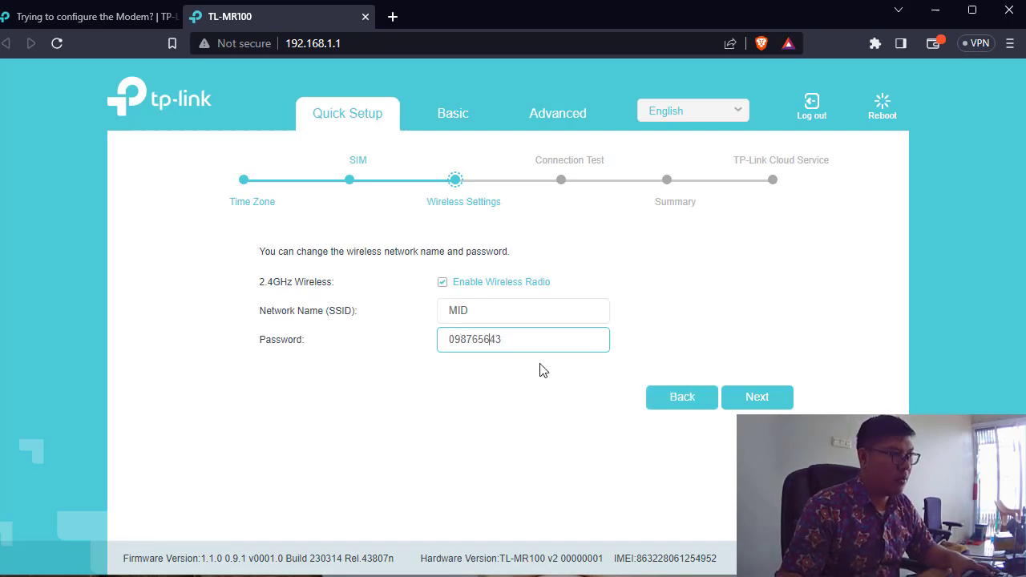
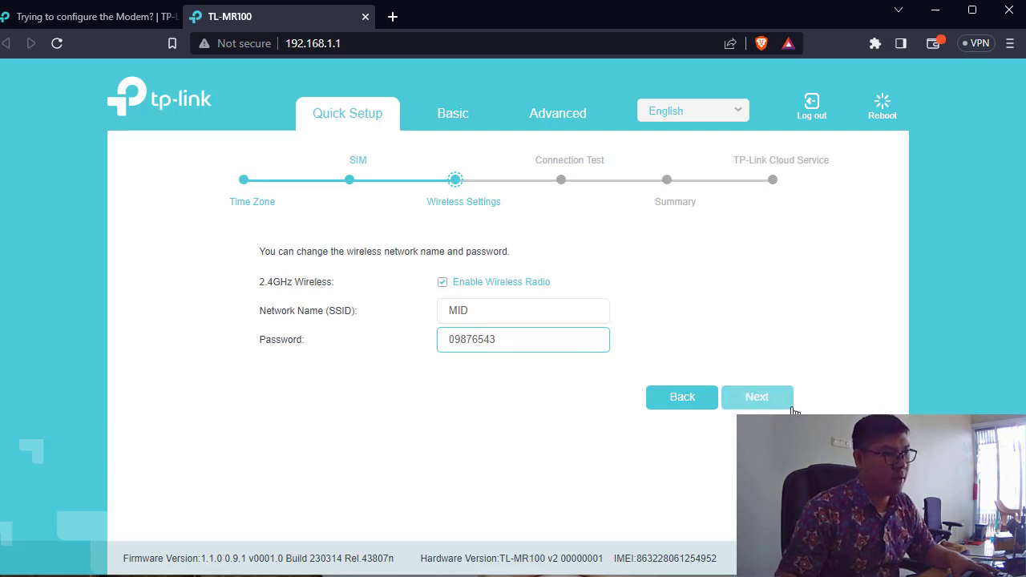
{"action": "left_click", "coordinate": [757, 397]}
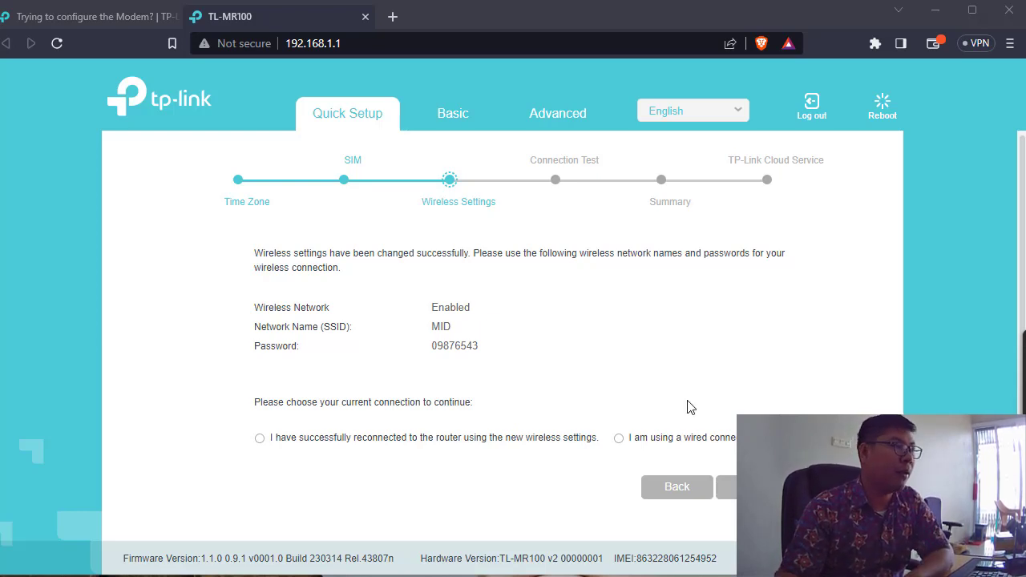
Step: Confirm the reconnection to the router over Wi-Fi and run the connection test
{"action": "left_click", "coordinate": [282, 447]}
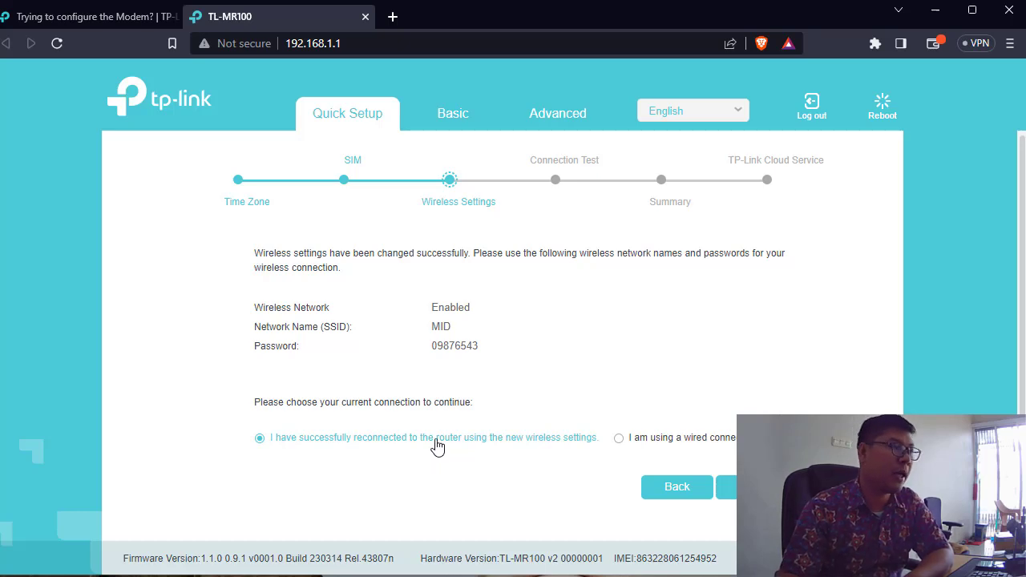
{"action": "left_click", "coordinate": [637, 443]}
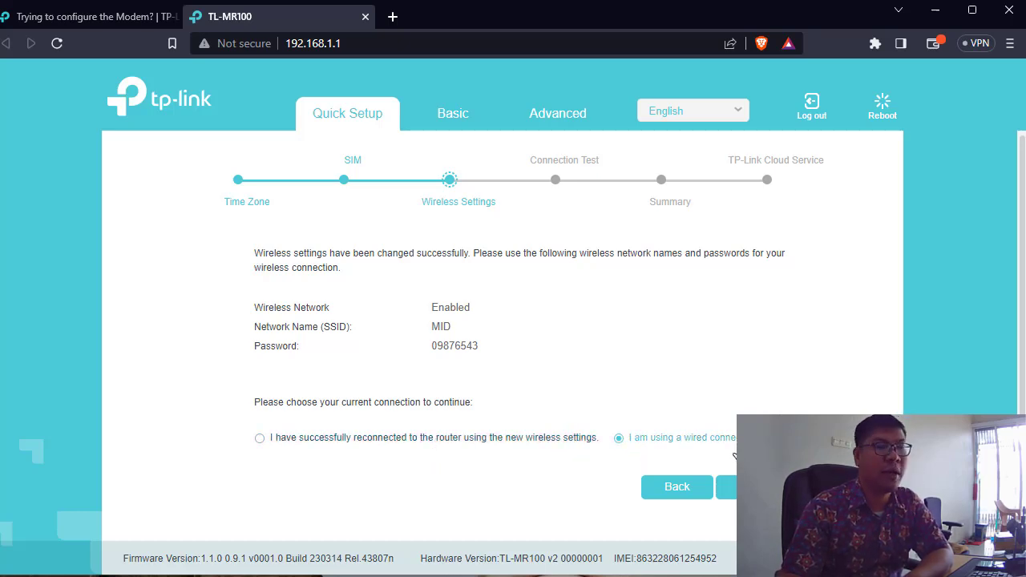
{"action": "left_click", "coordinate": [484, 437]}
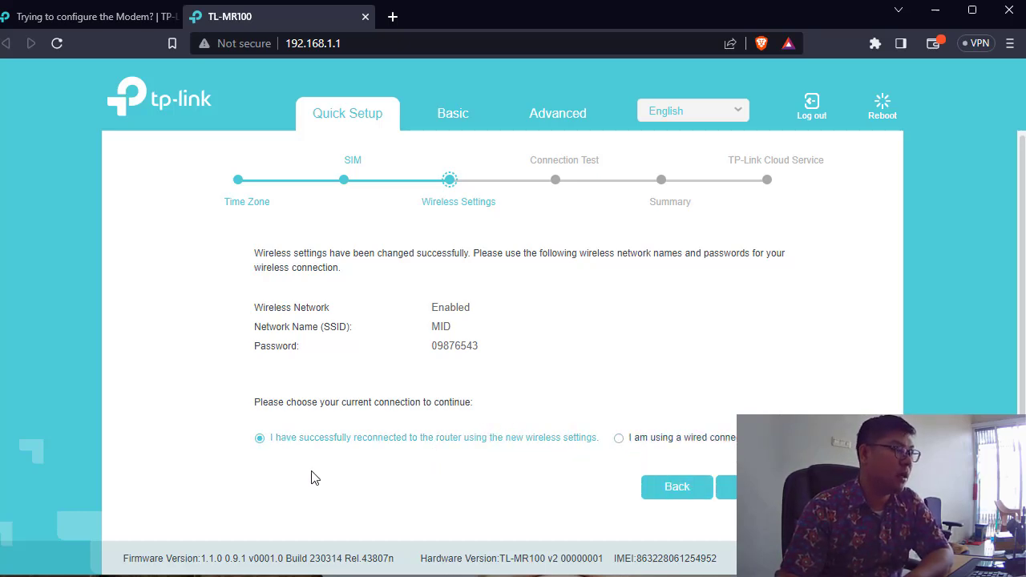
{"action": "left_click", "coordinate": [725, 487]}
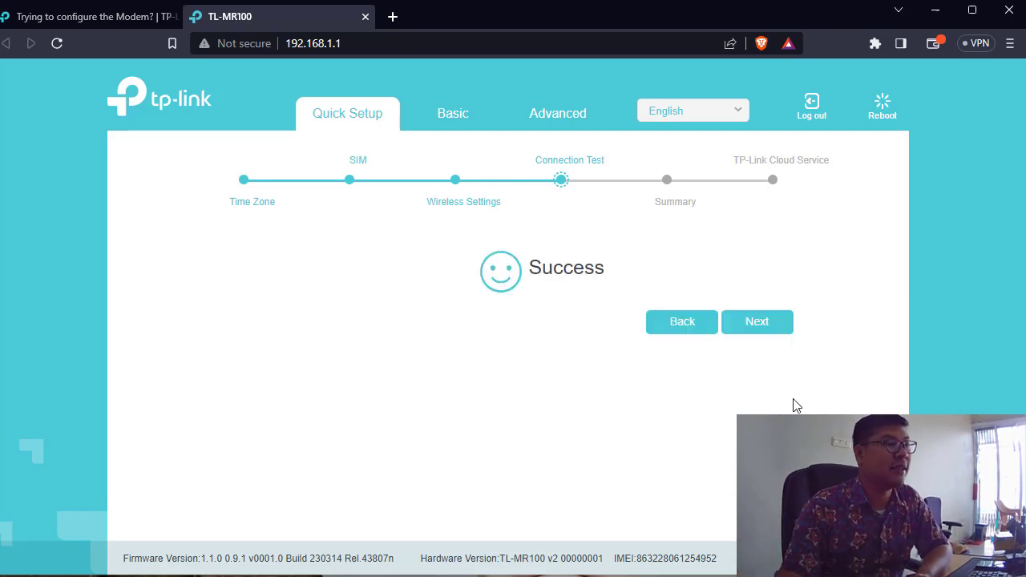
Step: Review the Summary, highlighting the XL Axiata profile, PDP type and APN, then finish Quick Setup
{"action": "left_click", "coordinate": [778, 329]}
{"action": "scroll", "coordinate": [769, 407], "scroll_direction": "down", "scroll_amount": 1}
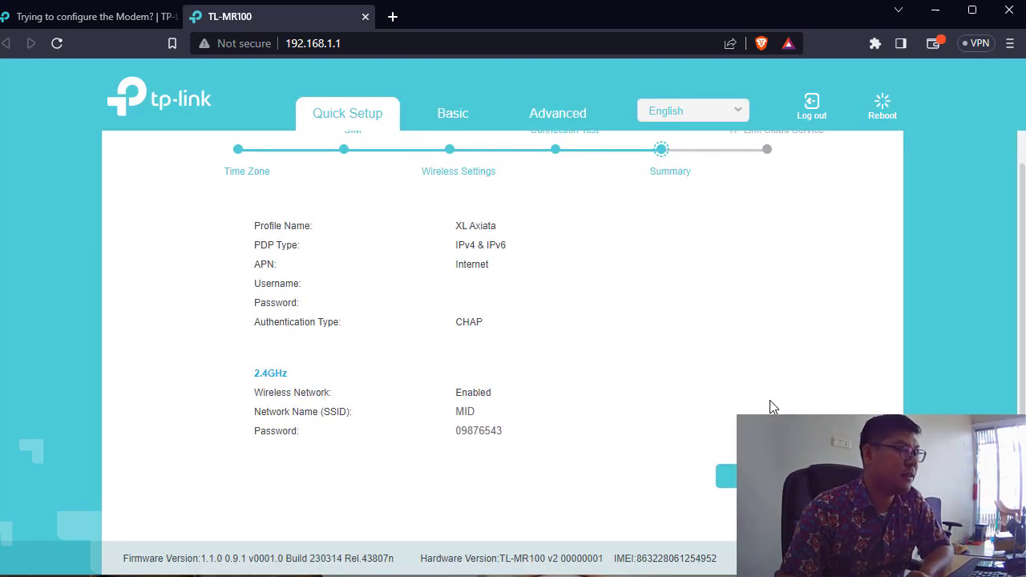
{"action": "left_click_drag", "start_coordinate": [417, 229], "coordinate": [519, 231]}
{"action": "left_click", "coordinate": [521, 245]}
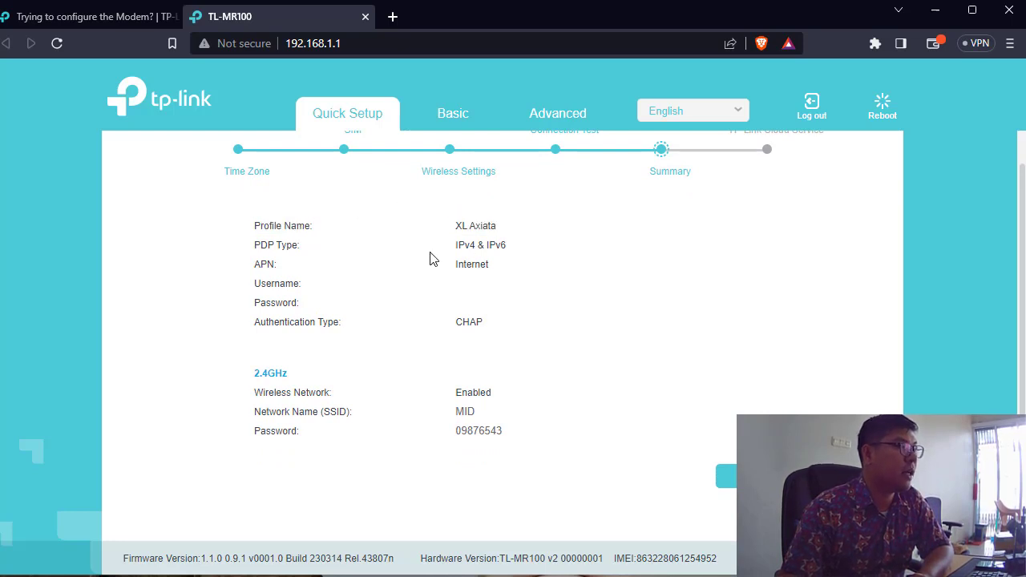
{"action": "left_click_drag", "start_coordinate": [454, 240], "coordinate": [491, 269]}
{"action": "left_click", "coordinate": [499, 321]}
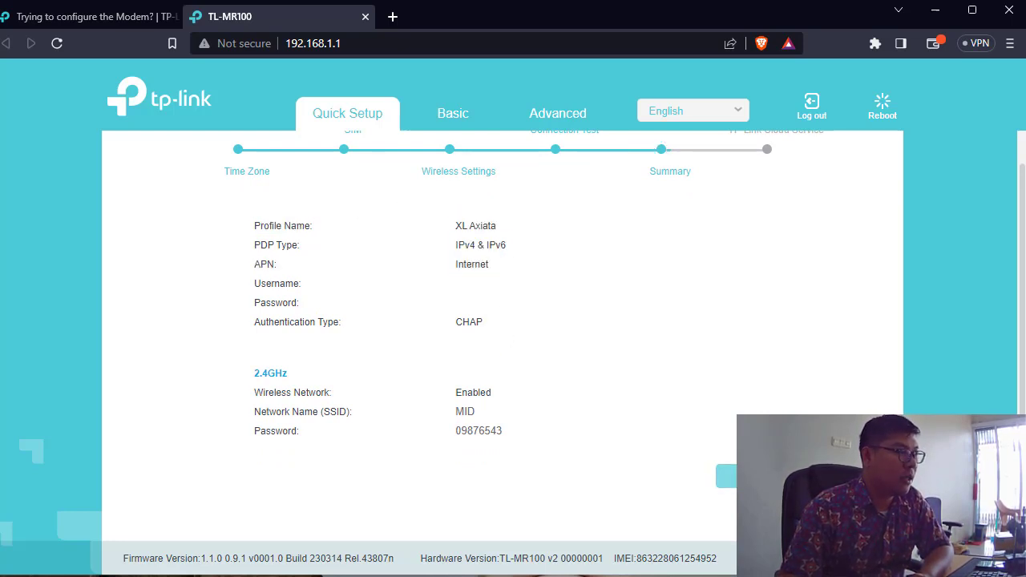
{"action": "left_click", "coordinate": [726, 476]}
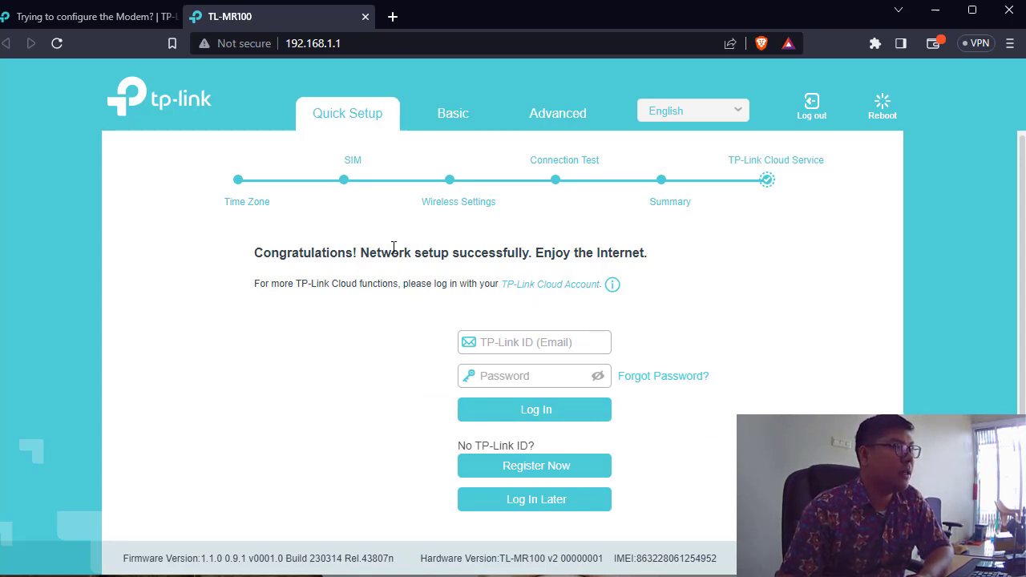
Step: Open the TP-Link website, then return to the router page's Advanced view
{"action": "left_click", "coordinate": [192, 107]}
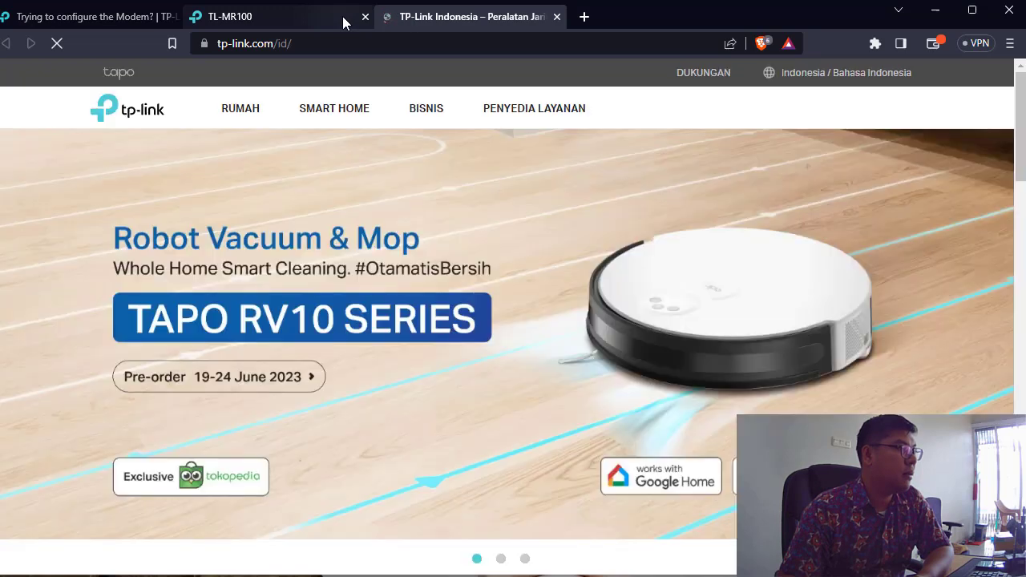
{"action": "left_click", "coordinate": [343, 19]}
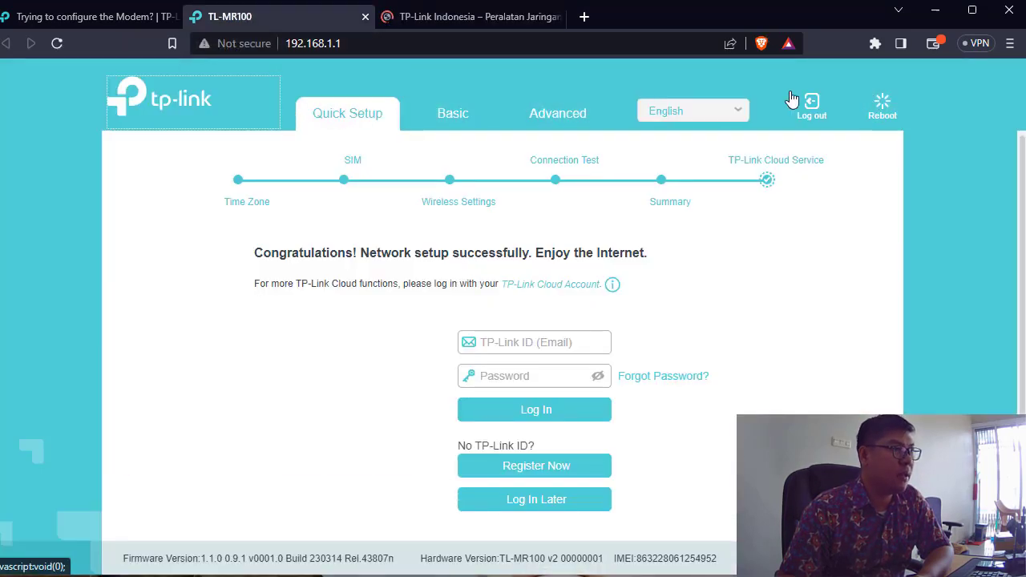
{"action": "left_click", "coordinate": [545, 120]}
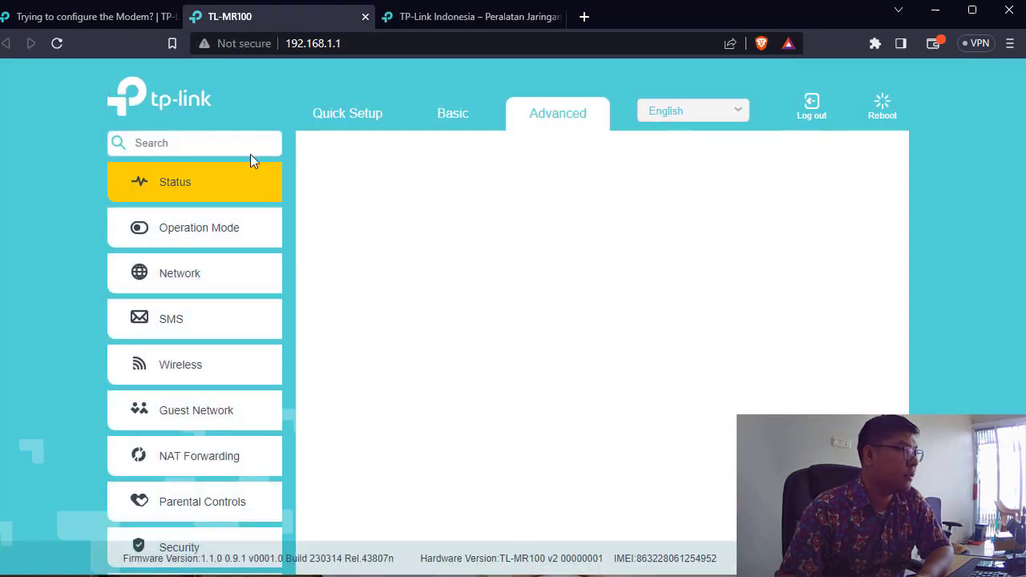
Step: Show the Status page's 4G LTE panel and point out the SNR value of -2.0dB
{"action": "left_click", "coordinate": [220, 190]}
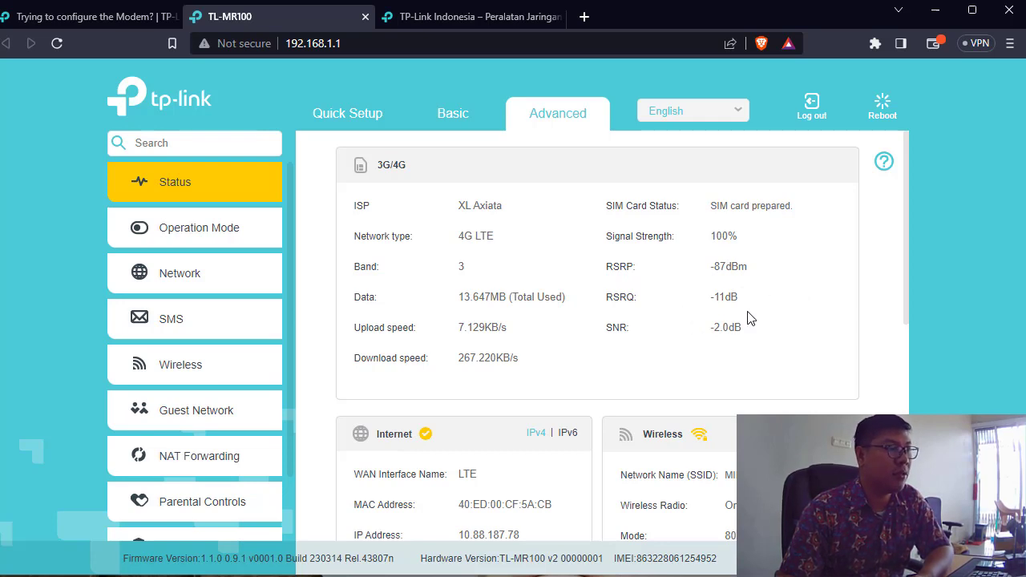
{"action": "double_click", "coordinate": [737, 339]}
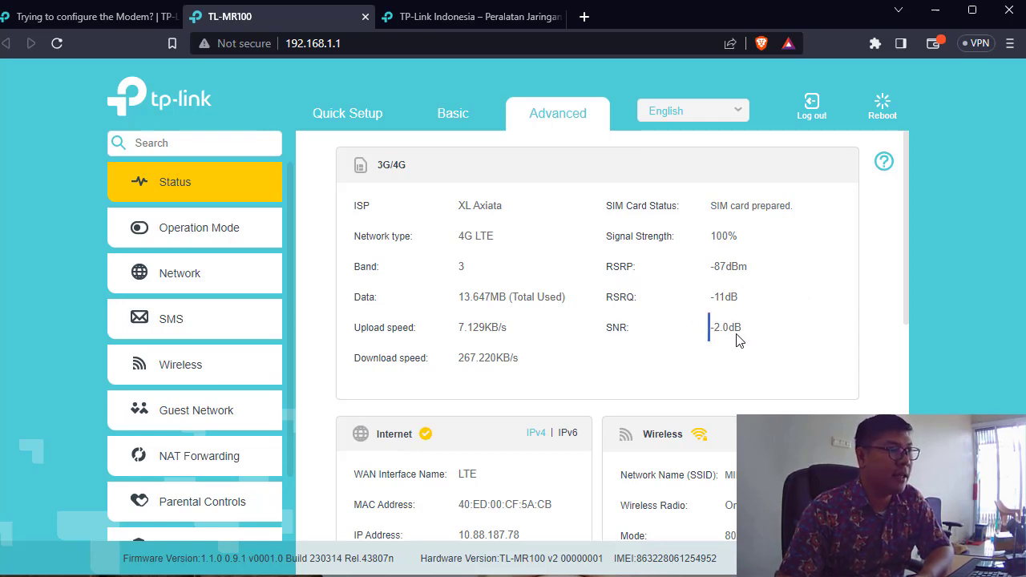
{"action": "left_click", "coordinate": [758, 355]}
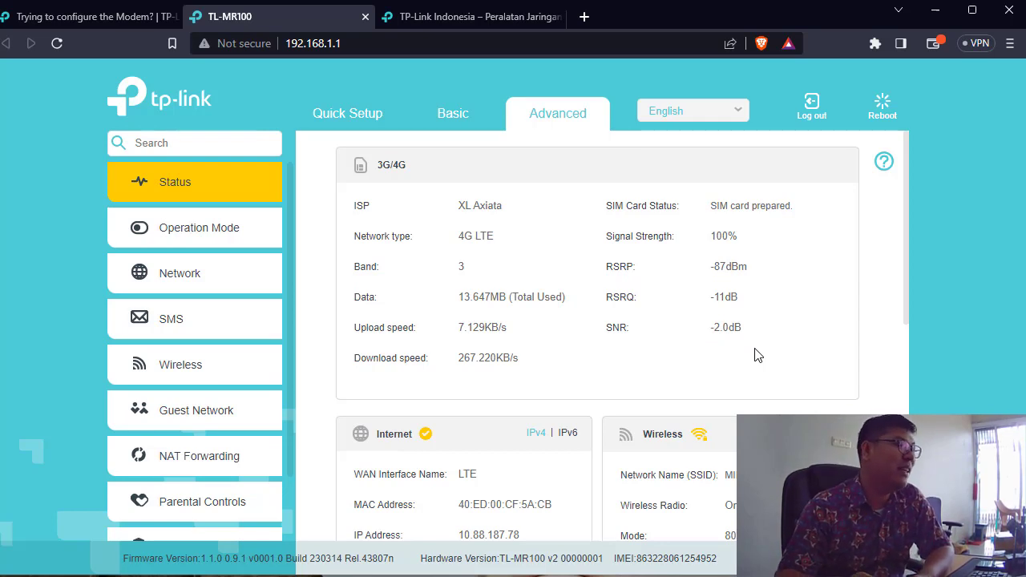
{"action": "double_click", "coordinate": [779, 337]}
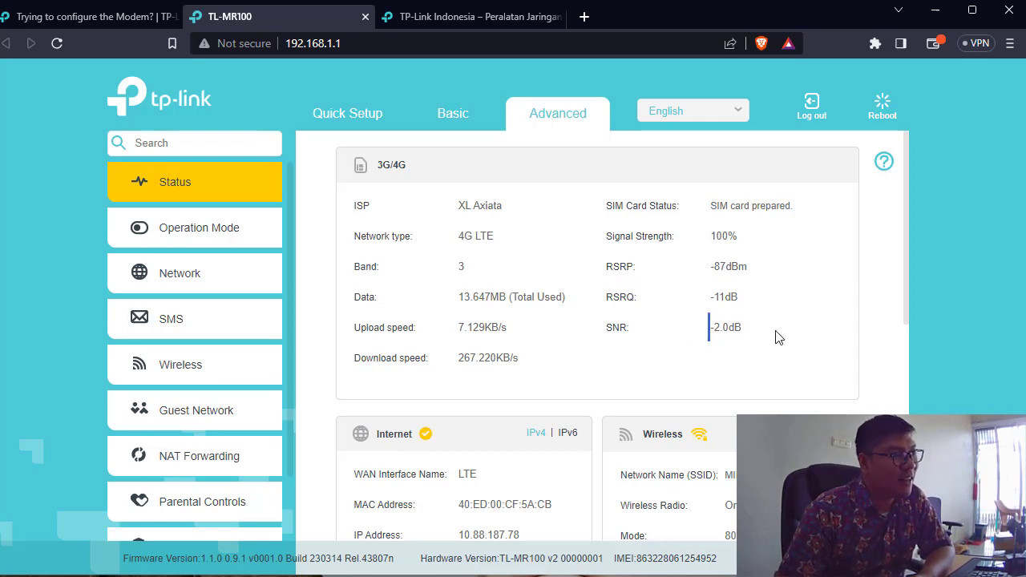
{"action": "left_click", "coordinate": [687, 346]}
{"action": "double_click", "coordinate": [789, 343]}
{"action": "left_click_drag", "start_coordinate": [710, 328], "coordinate": [744, 337]}
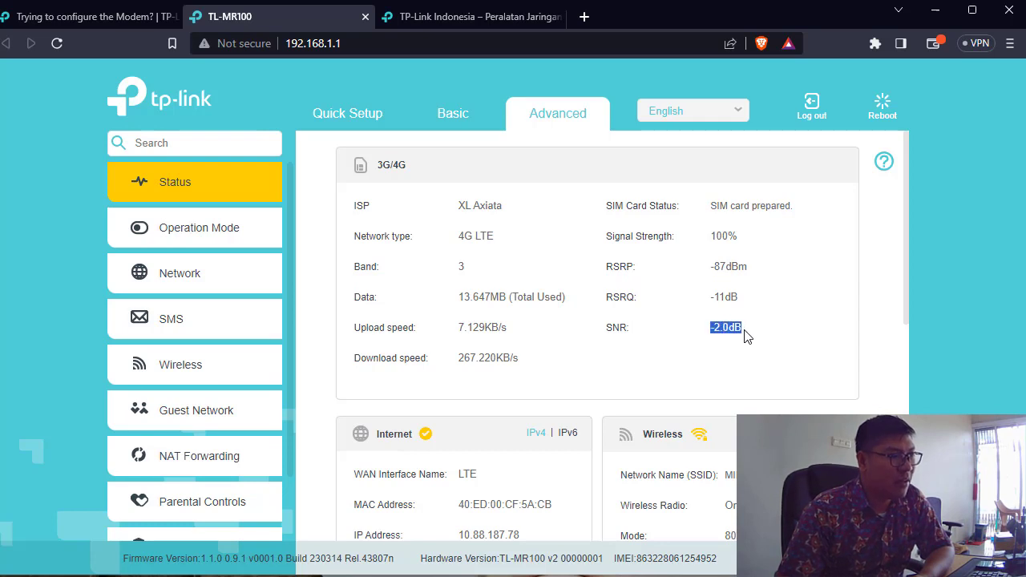
{"action": "left_click", "coordinate": [733, 364]}
{"action": "scroll", "coordinate": [734, 365], "scroll_direction": "down", "scroll_amount": 2}
{"action": "scroll", "coordinate": [736, 353], "scroll_direction": "up", "scroll_amount": 3}
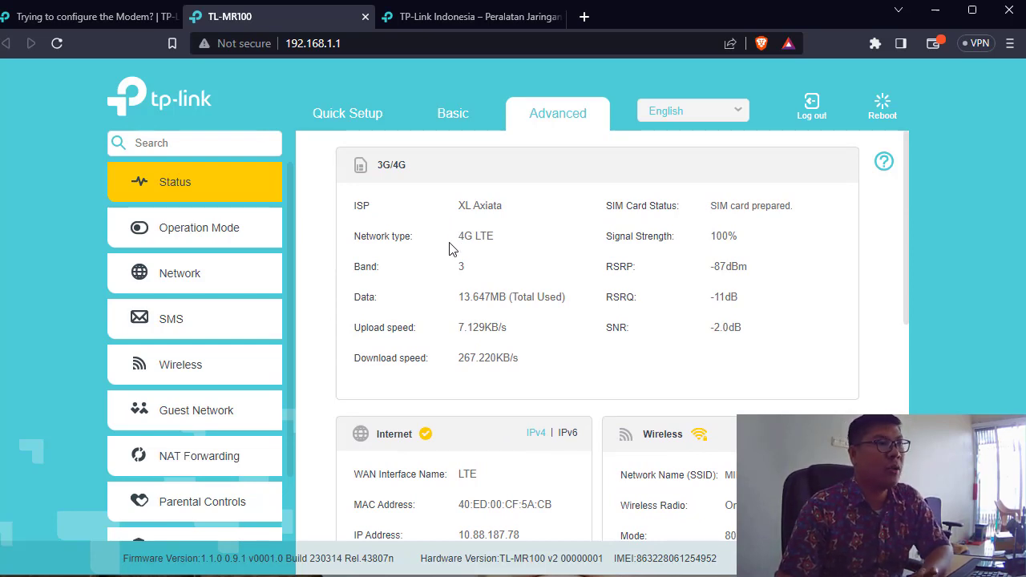
{"action": "left_click", "coordinate": [584, 23]}
Step: Visit midteknologi.com and dismiss the page translation offer
{"action": "type", "text": "midt"}
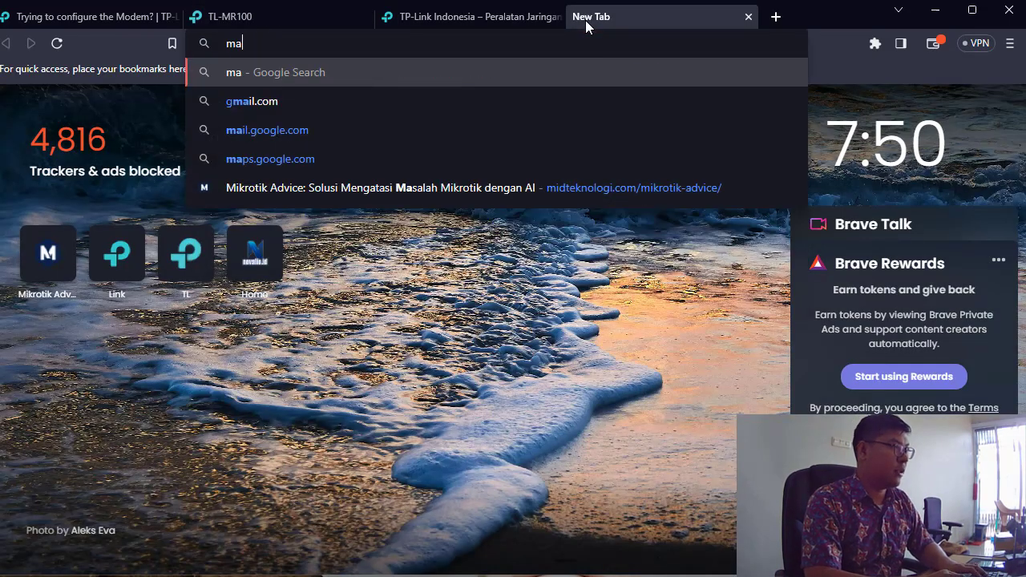
{"action": "type", "text": "eknolog"}
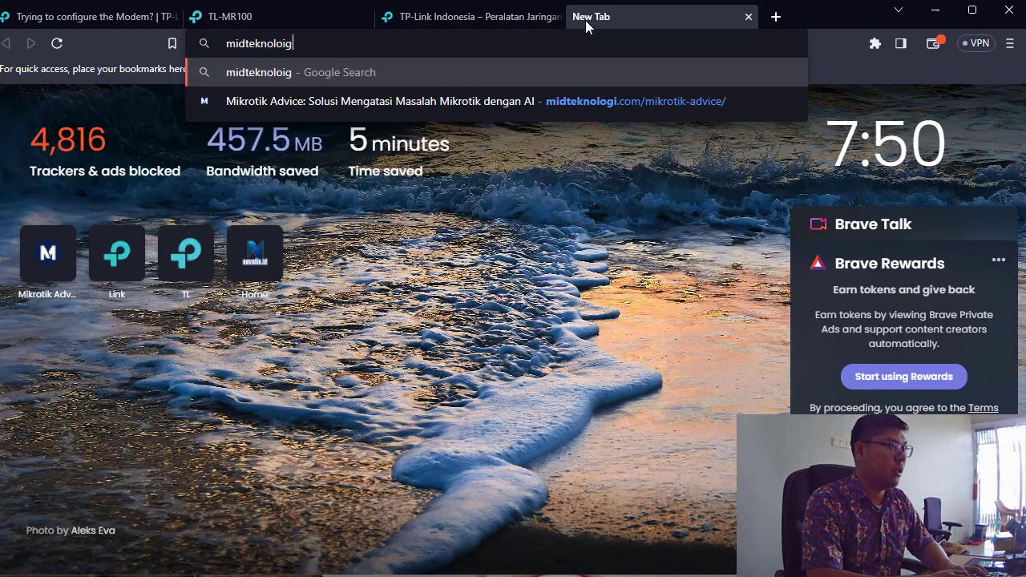
{"action": "type", "text": "i.com"}
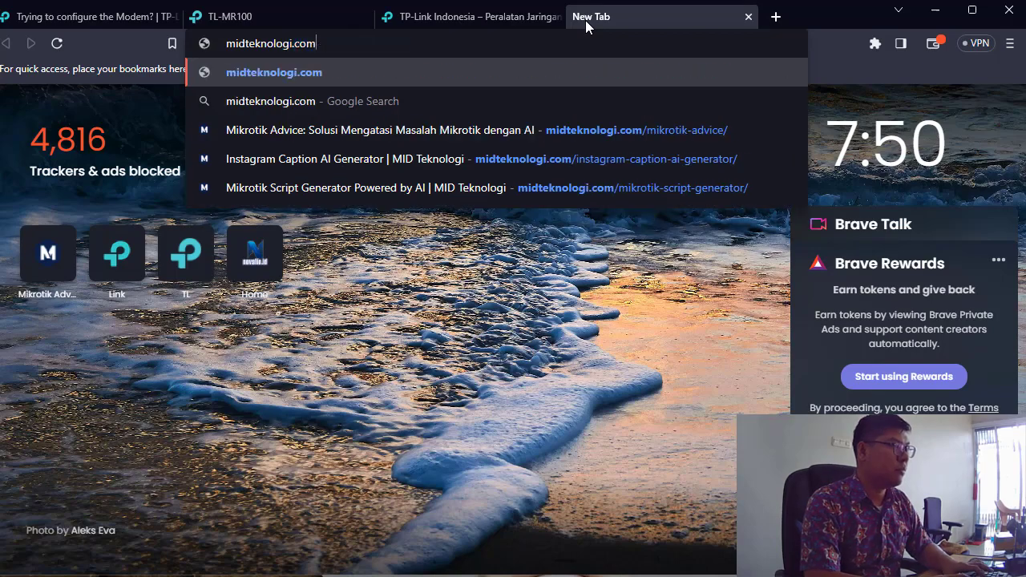
{"action": "key", "text": "Return"}
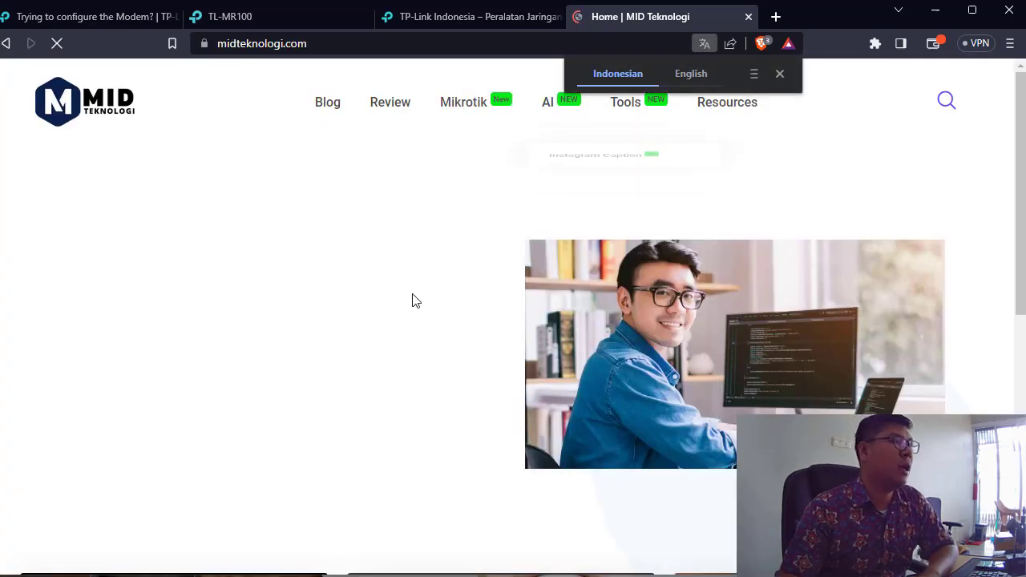
{"action": "scroll", "coordinate": [412, 298], "scroll_direction": "down", "scroll_amount": 10}
{"action": "left_click", "coordinate": [780, 74]}
{"action": "scroll", "coordinate": [733, 231], "scroll_direction": "up", "scroll_amount": 10}
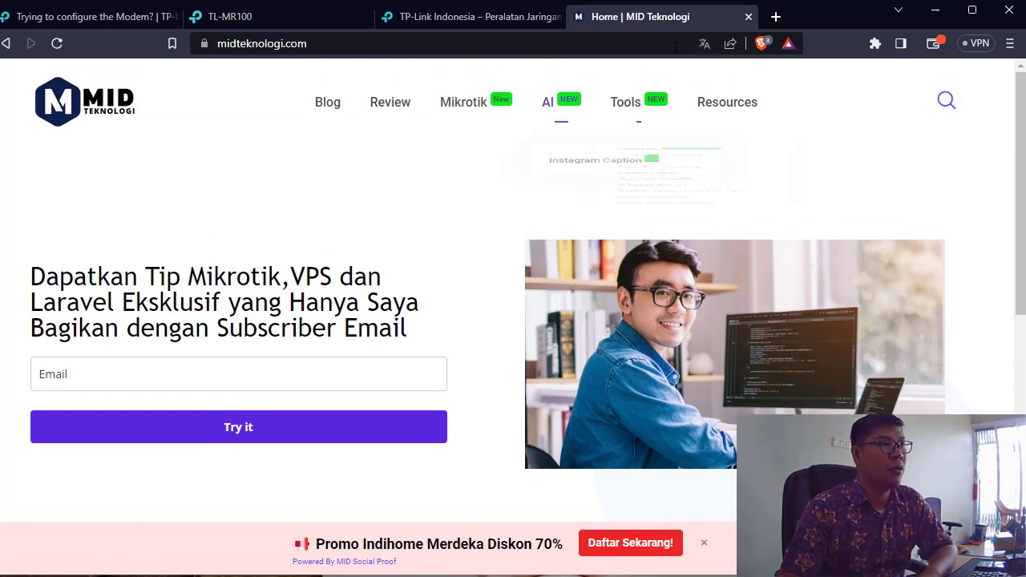
Step: Search Google for 'tether tplink' from the address bar
{"action": "left_click", "coordinate": [624, 48]}
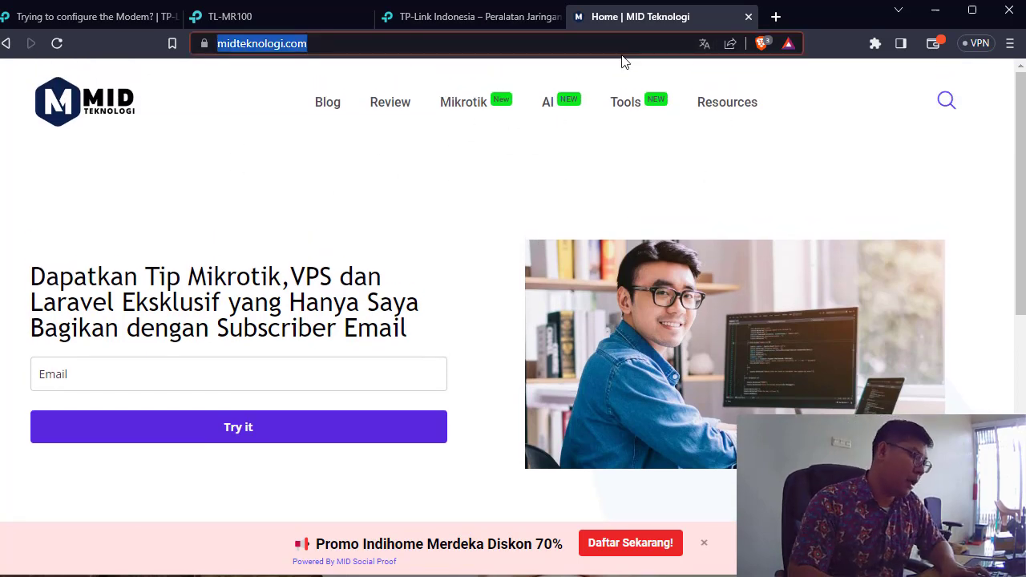
{"action": "type", "text": "teth"}
{"action": "key", "text": "BackSpace"}
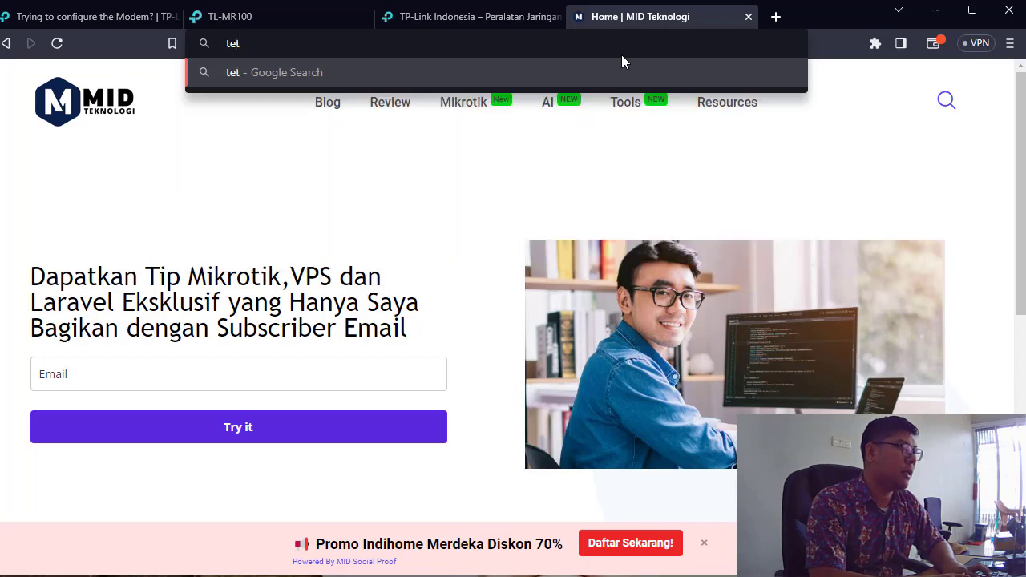
{"action": "type", "text": "her tplink"}
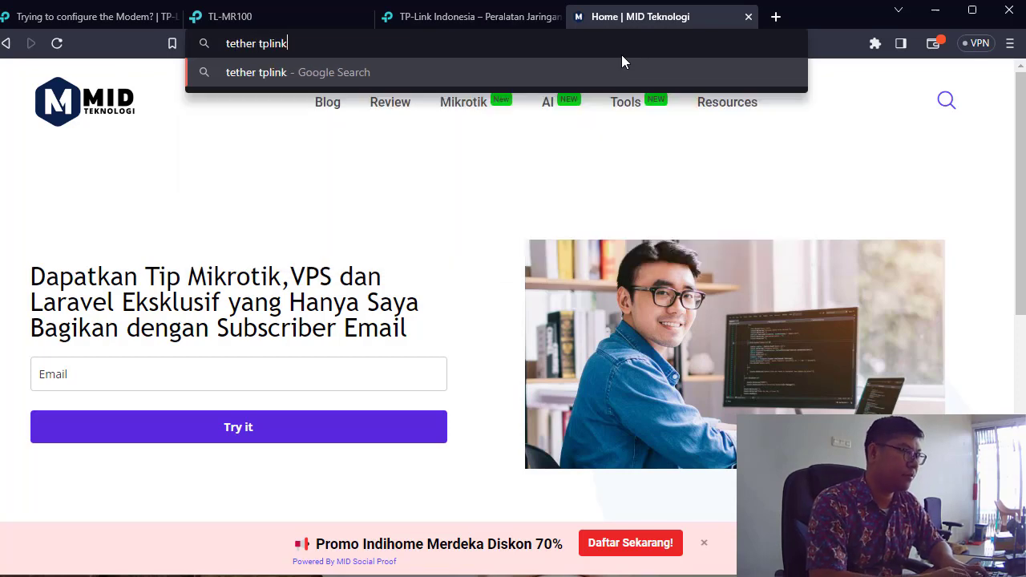
{"action": "key", "text": "Return"}
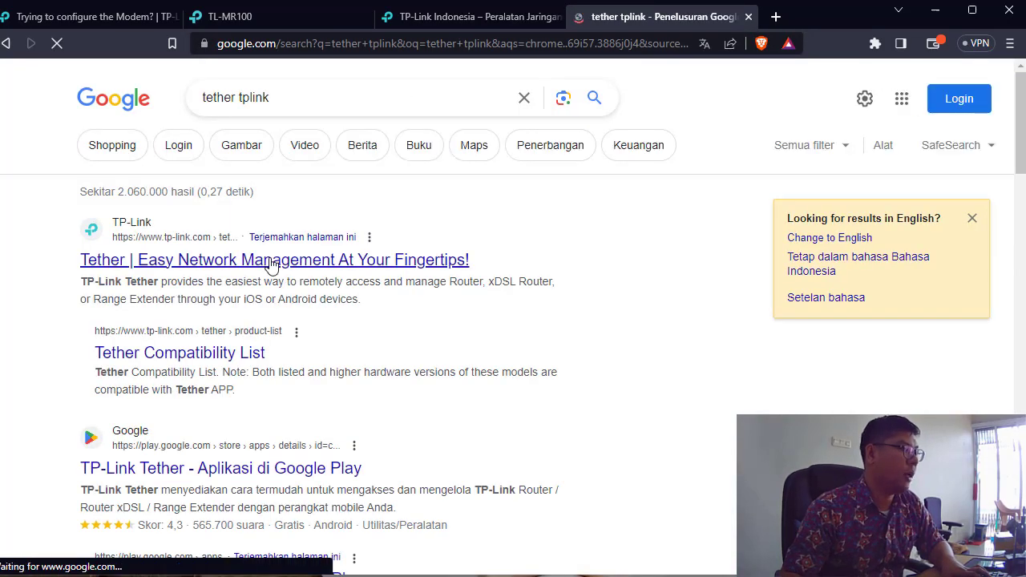
Step: Glance at the official TP-Link Tether page, then open its 'TP-Link Tether - Aplikasi di Google Play' result
{"action": "left_click", "coordinate": [271, 260]}
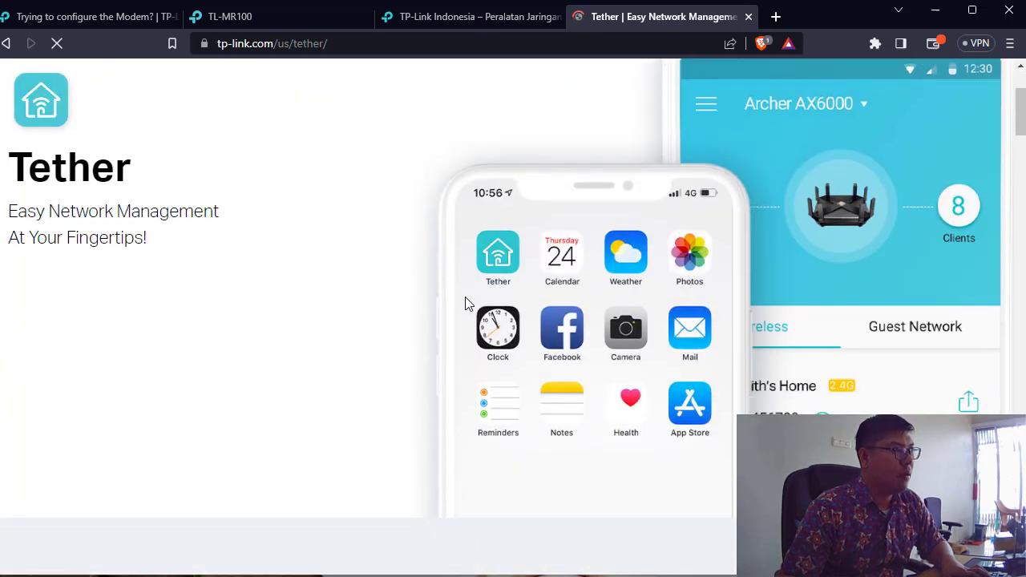
{"action": "scroll", "coordinate": [803, 287], "scroll_direction": "down", "scroll_amount": 7}
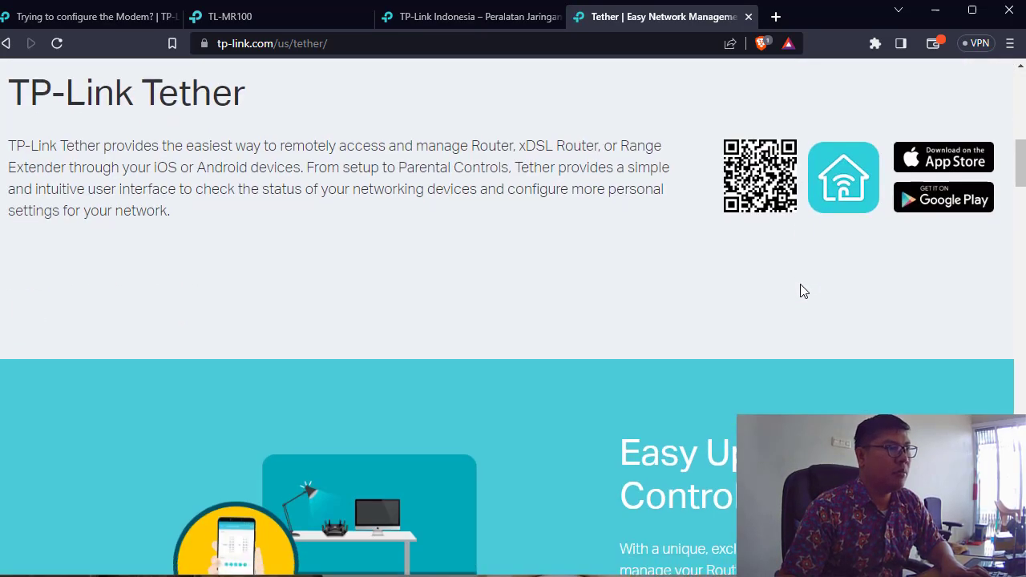
{"action": "scroll", "coordinate": [800, 289], "scroll_direction": "down", "scroll_amount": 5}
{"action": "scroll", "coordinate": [800, 284], "scroll_direction": "up", "scroll_amount": 10}
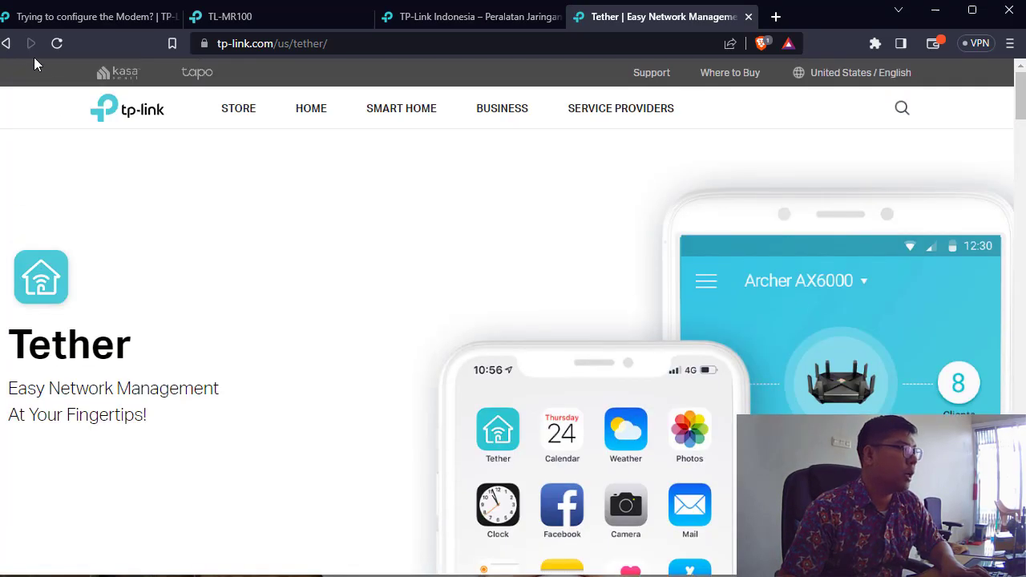
{"action": "left_click", "coordinate": [6, 43]}
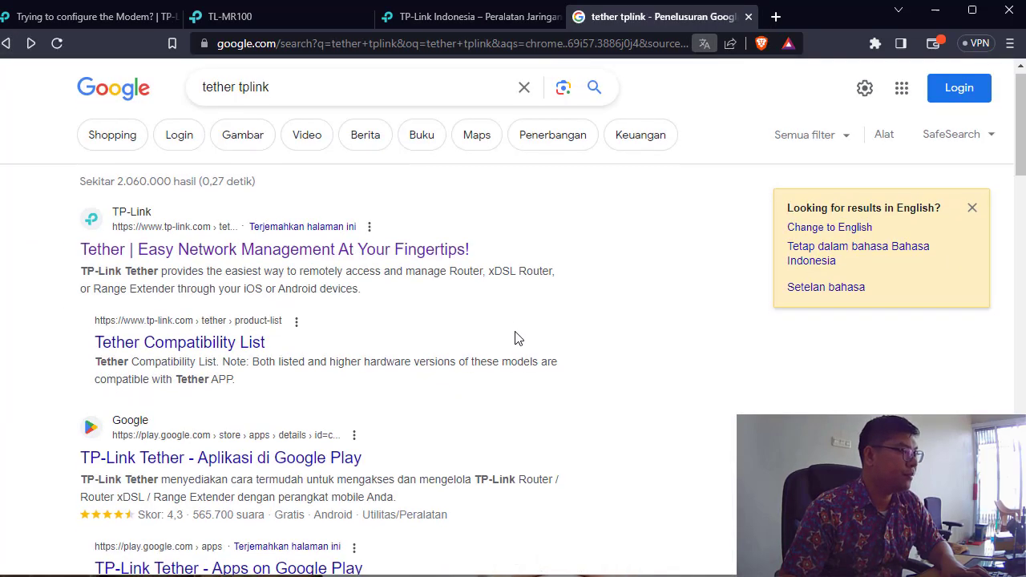
{"action": "scroll", "coordinate": [516, 338], "scroll_direction": "down", "scroll_amount": 2}
{"action": "left_click", "coordinate": [229, 298]}
{"action": "scroll", "coordinate": [577, 265], "scroll_direction": "down", "scroll_amount": 3}
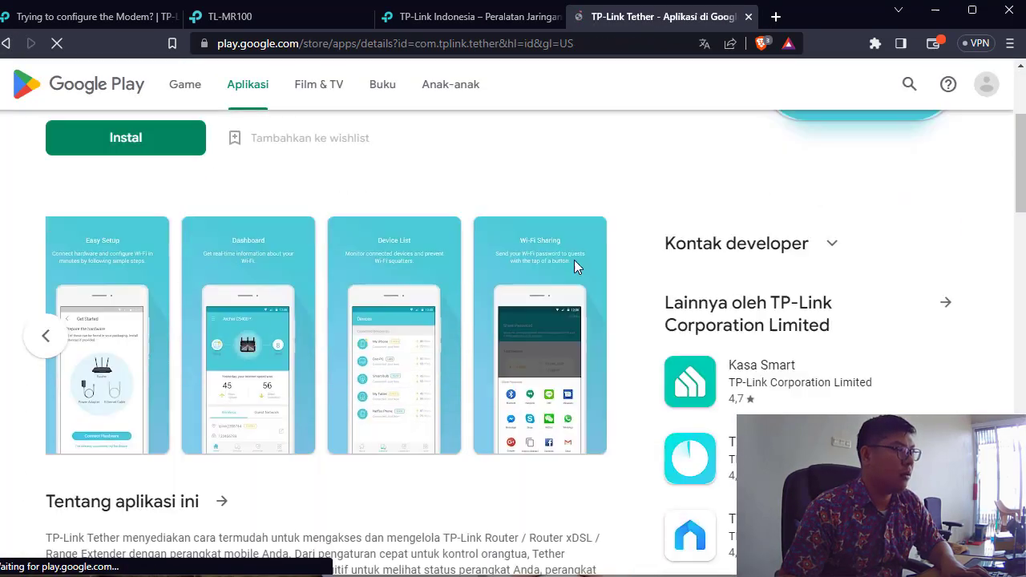
{"action": "scroll", "coordinate": [576, 260], "scroll_direction": "up", "scroll_amount": 3}
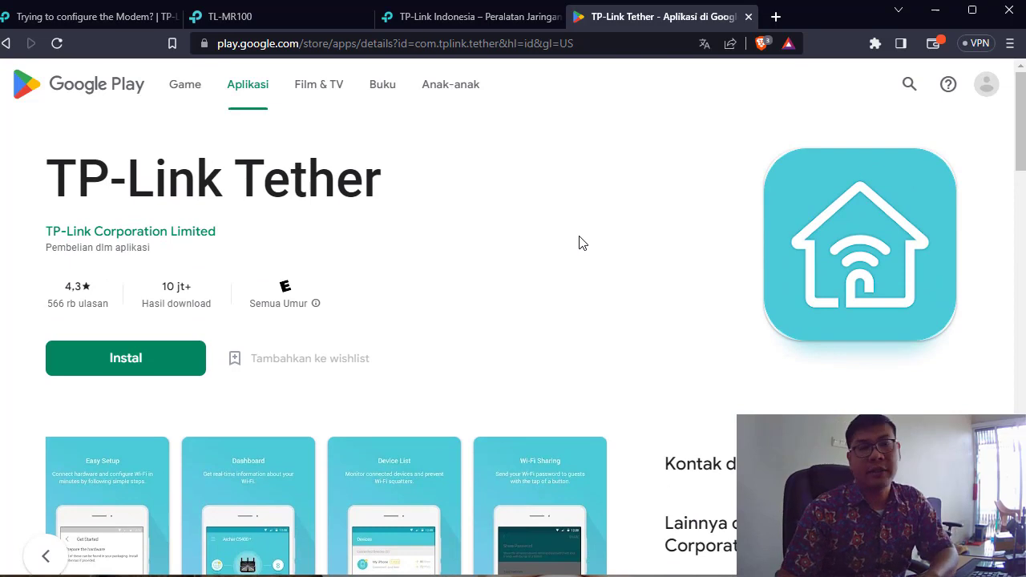